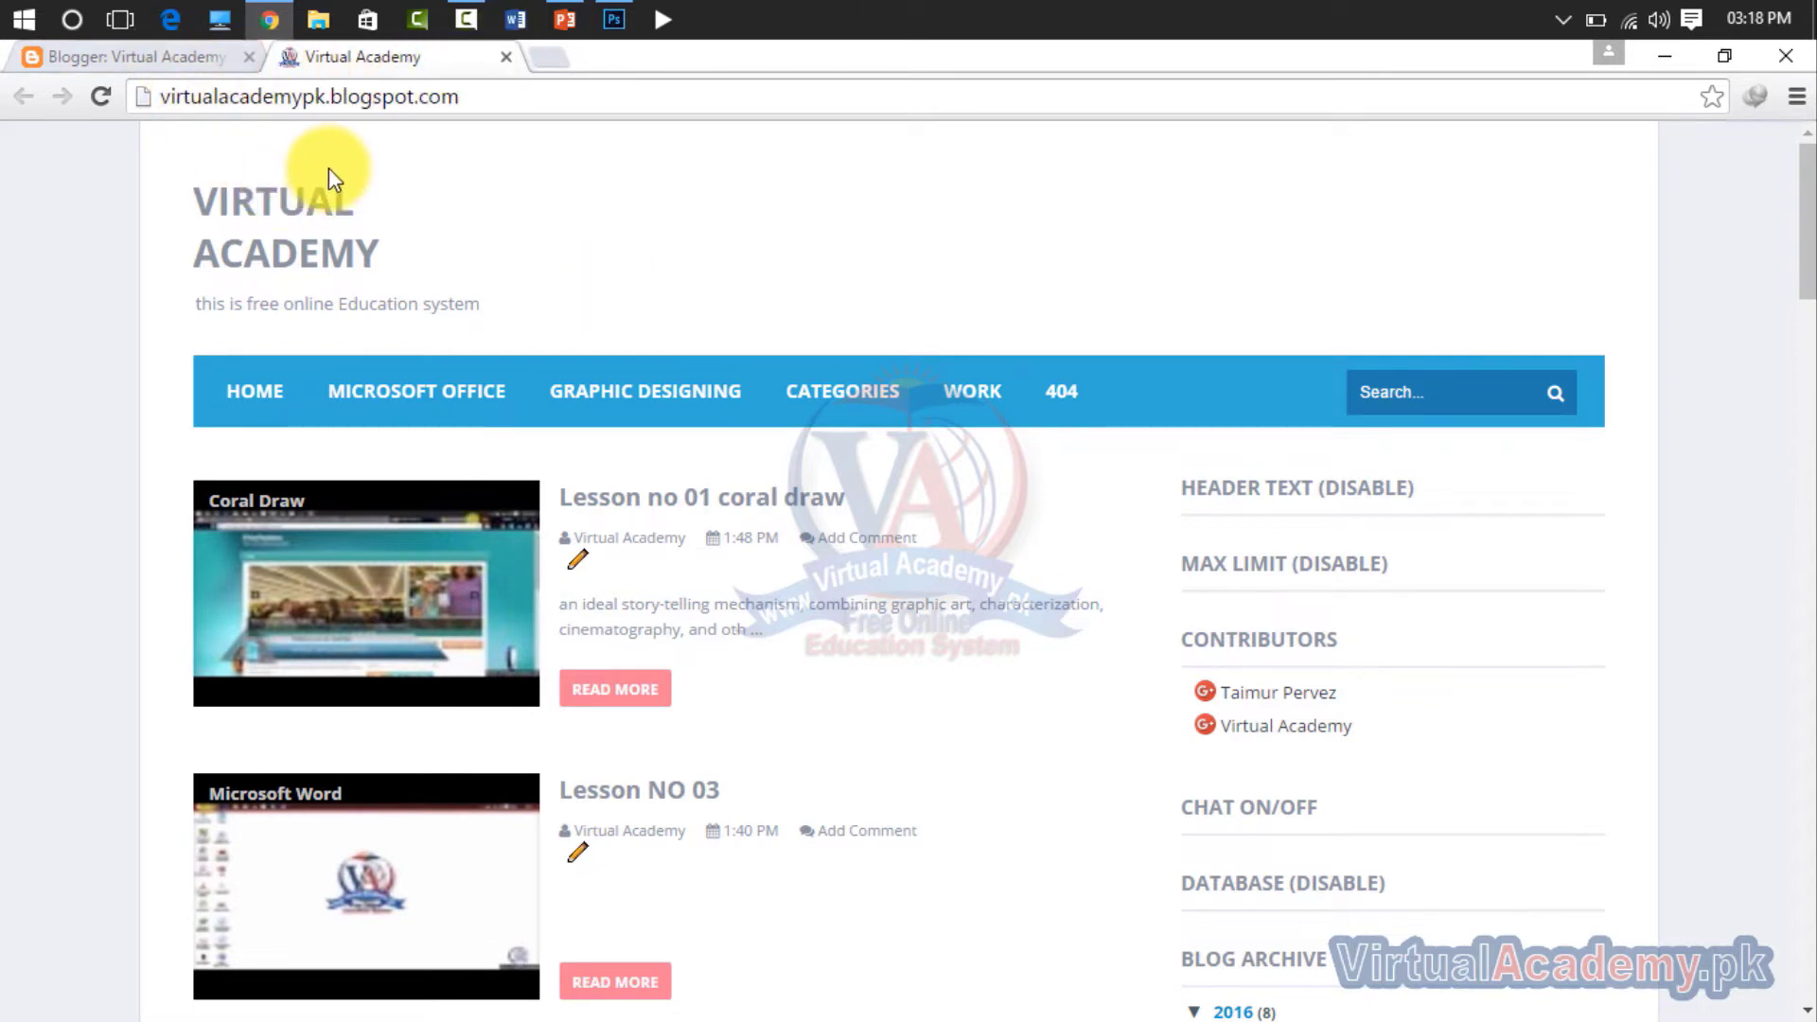
# Step: Open the settings of the Virtual Academy header gadget from the blog's layout in the Blogger dashboard
pyautogui.moveTo(456, 369)
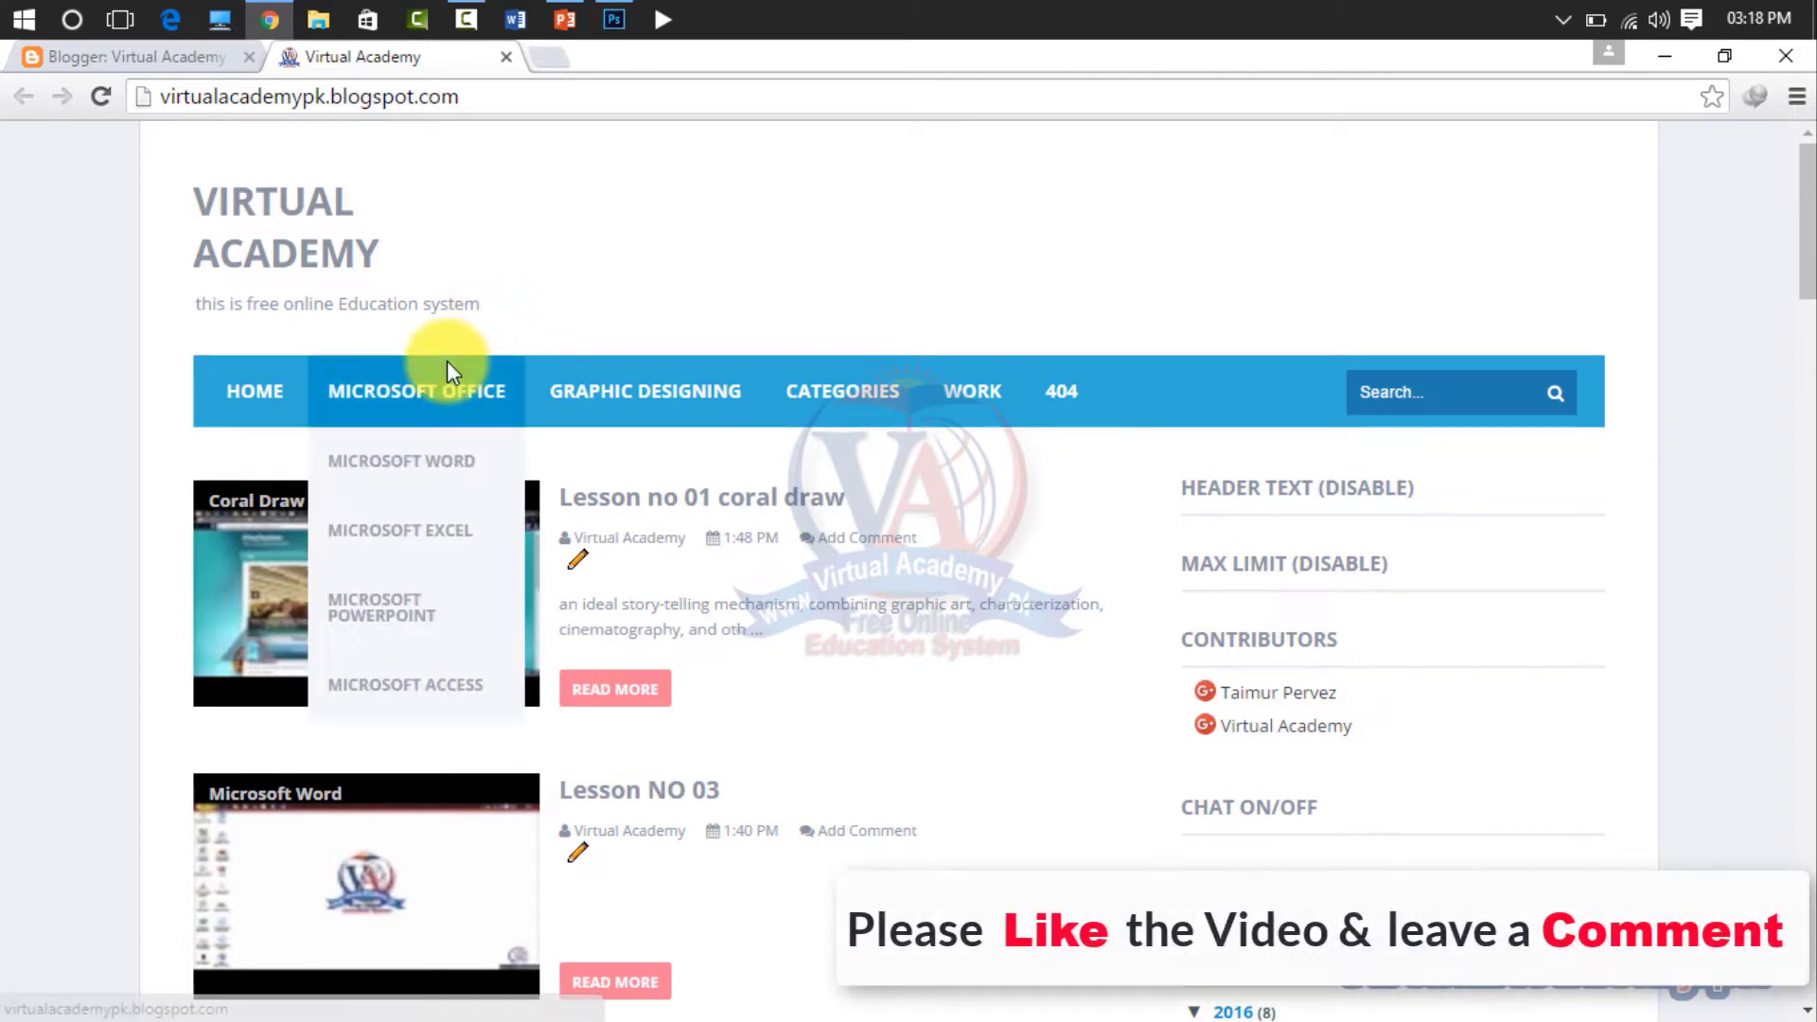
pyautogui.click(174, 60)
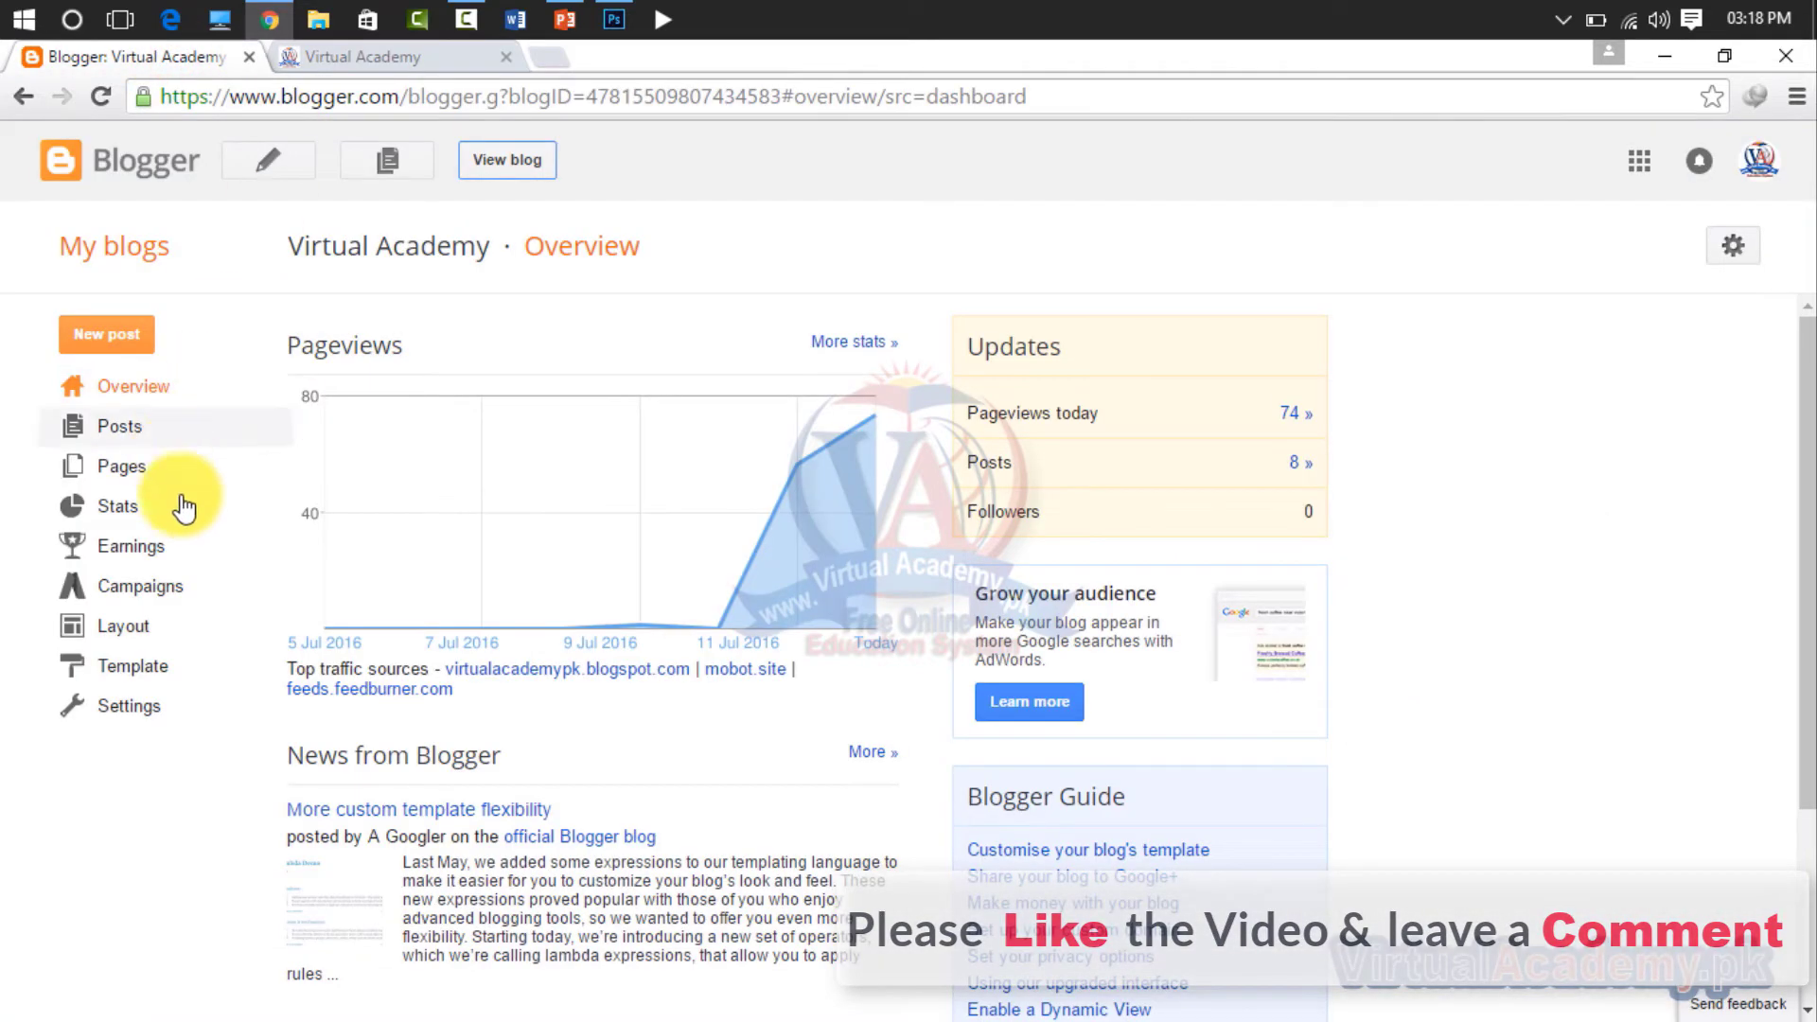
pyautogui.click(121, 627)
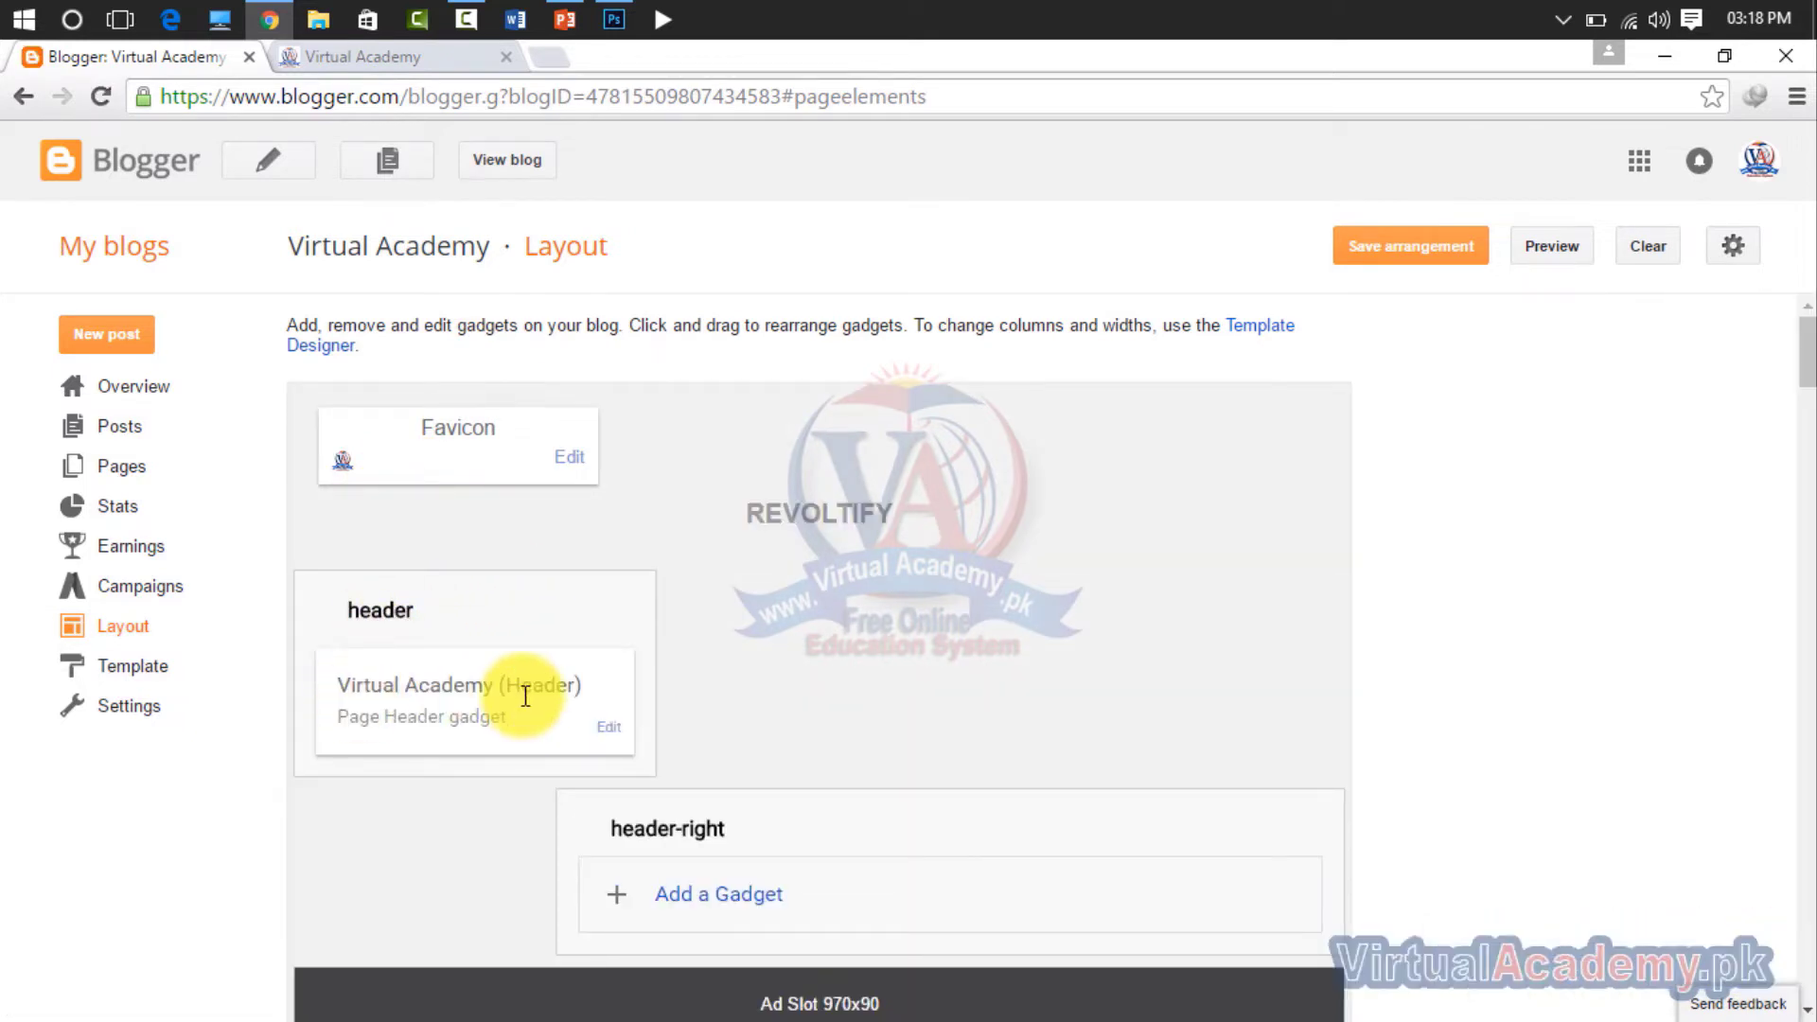
pyautogui.click(612, 729)
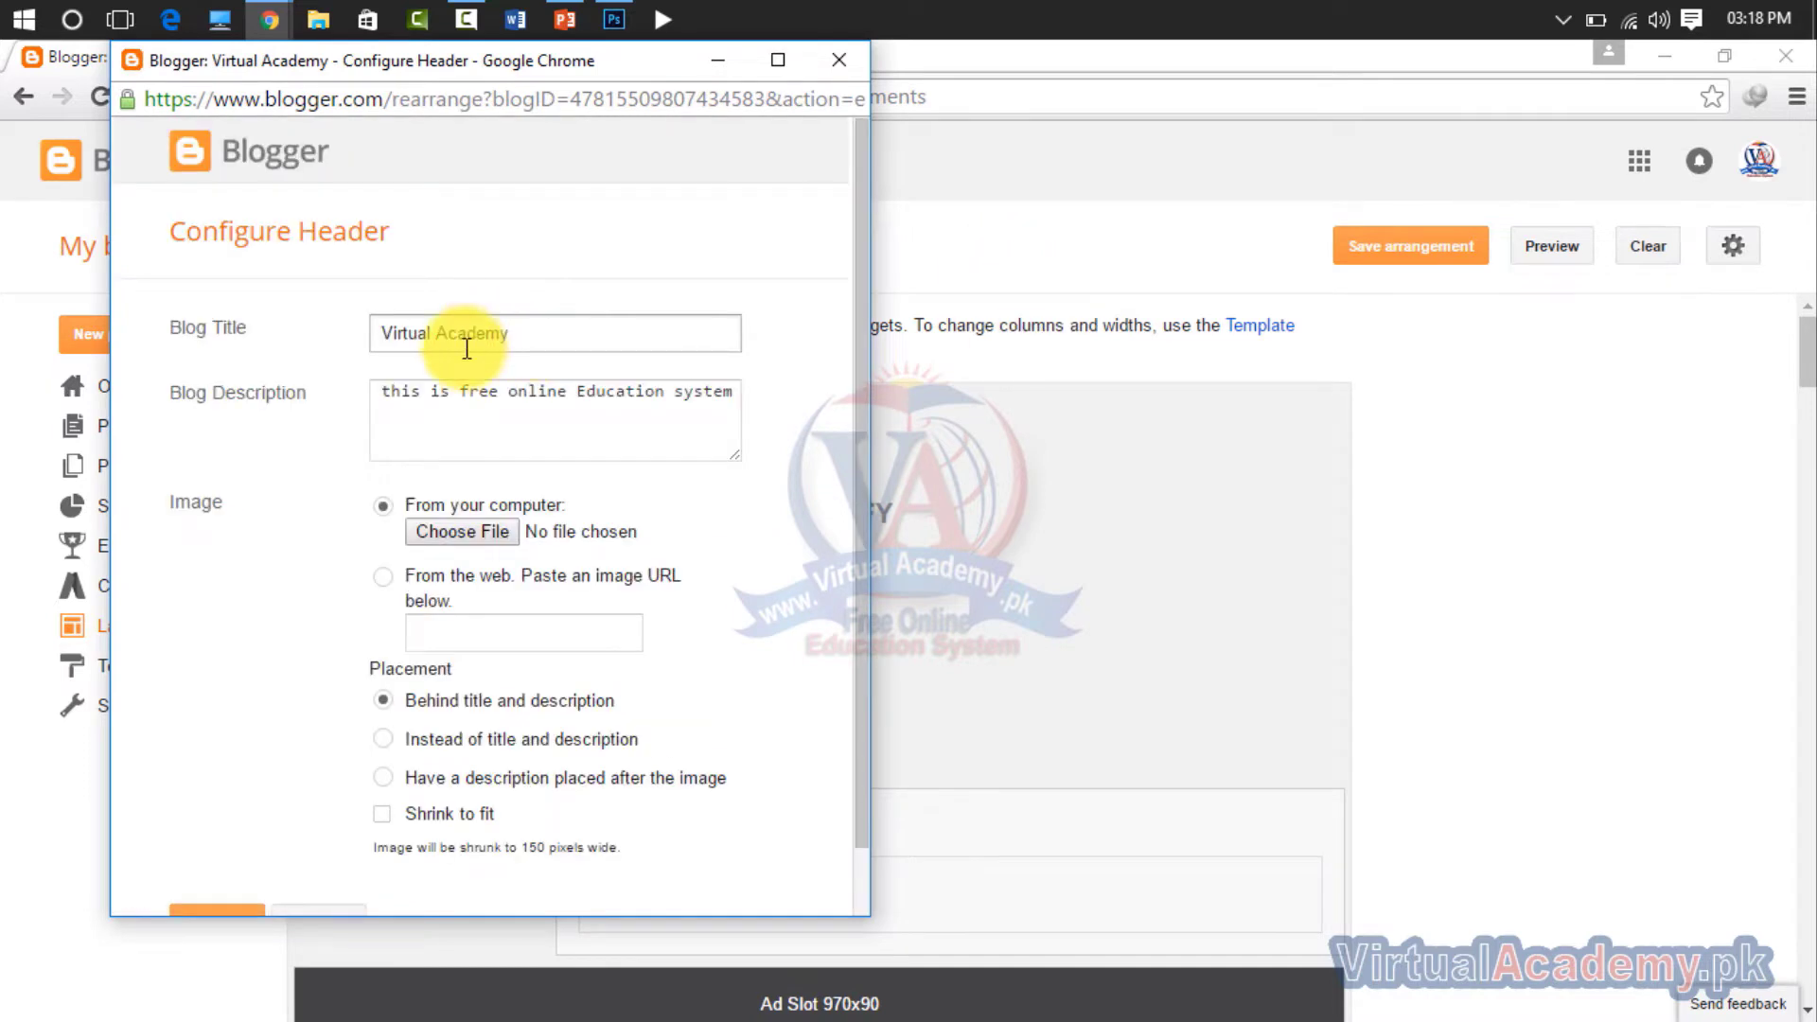
pyautogui.moveTo(381, 395); pyautogui.dragTo(390, 405)
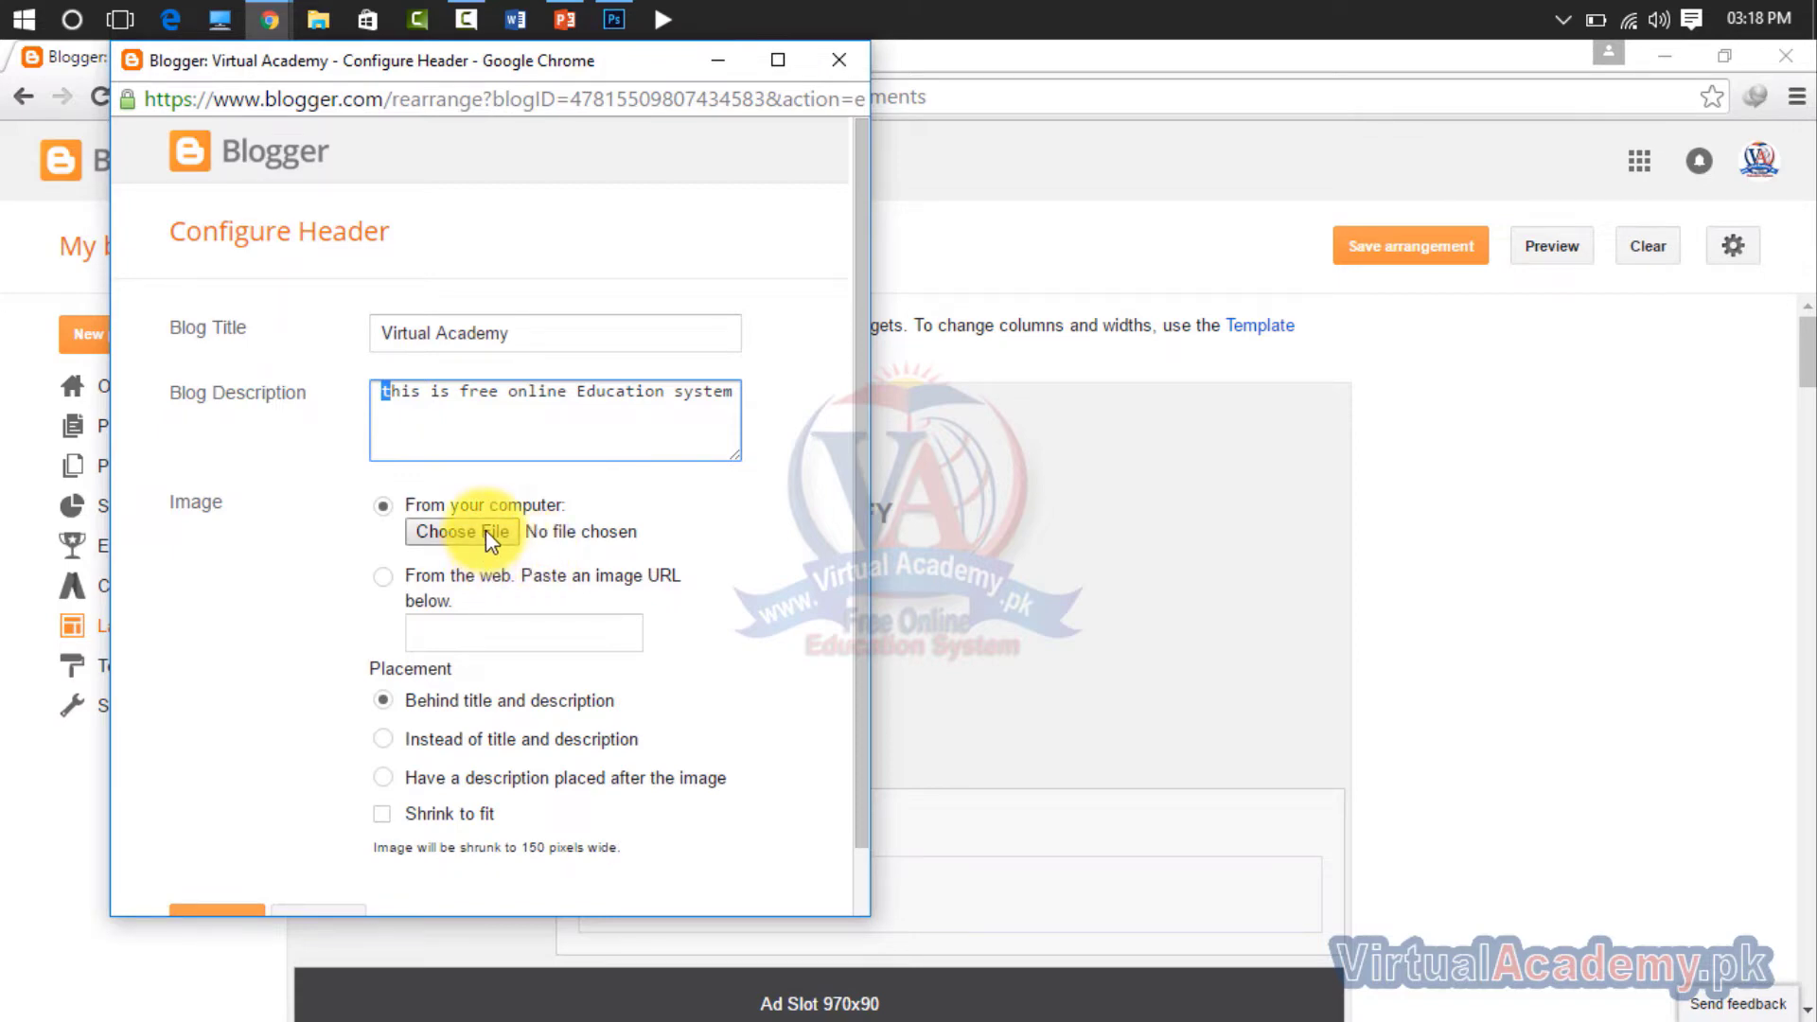
# Step: Switch to Photoshop and open the logo image from the Logo folder, ready for moving layers
pyautogui.click(615, 19)
pyautogui.click(76, 58)
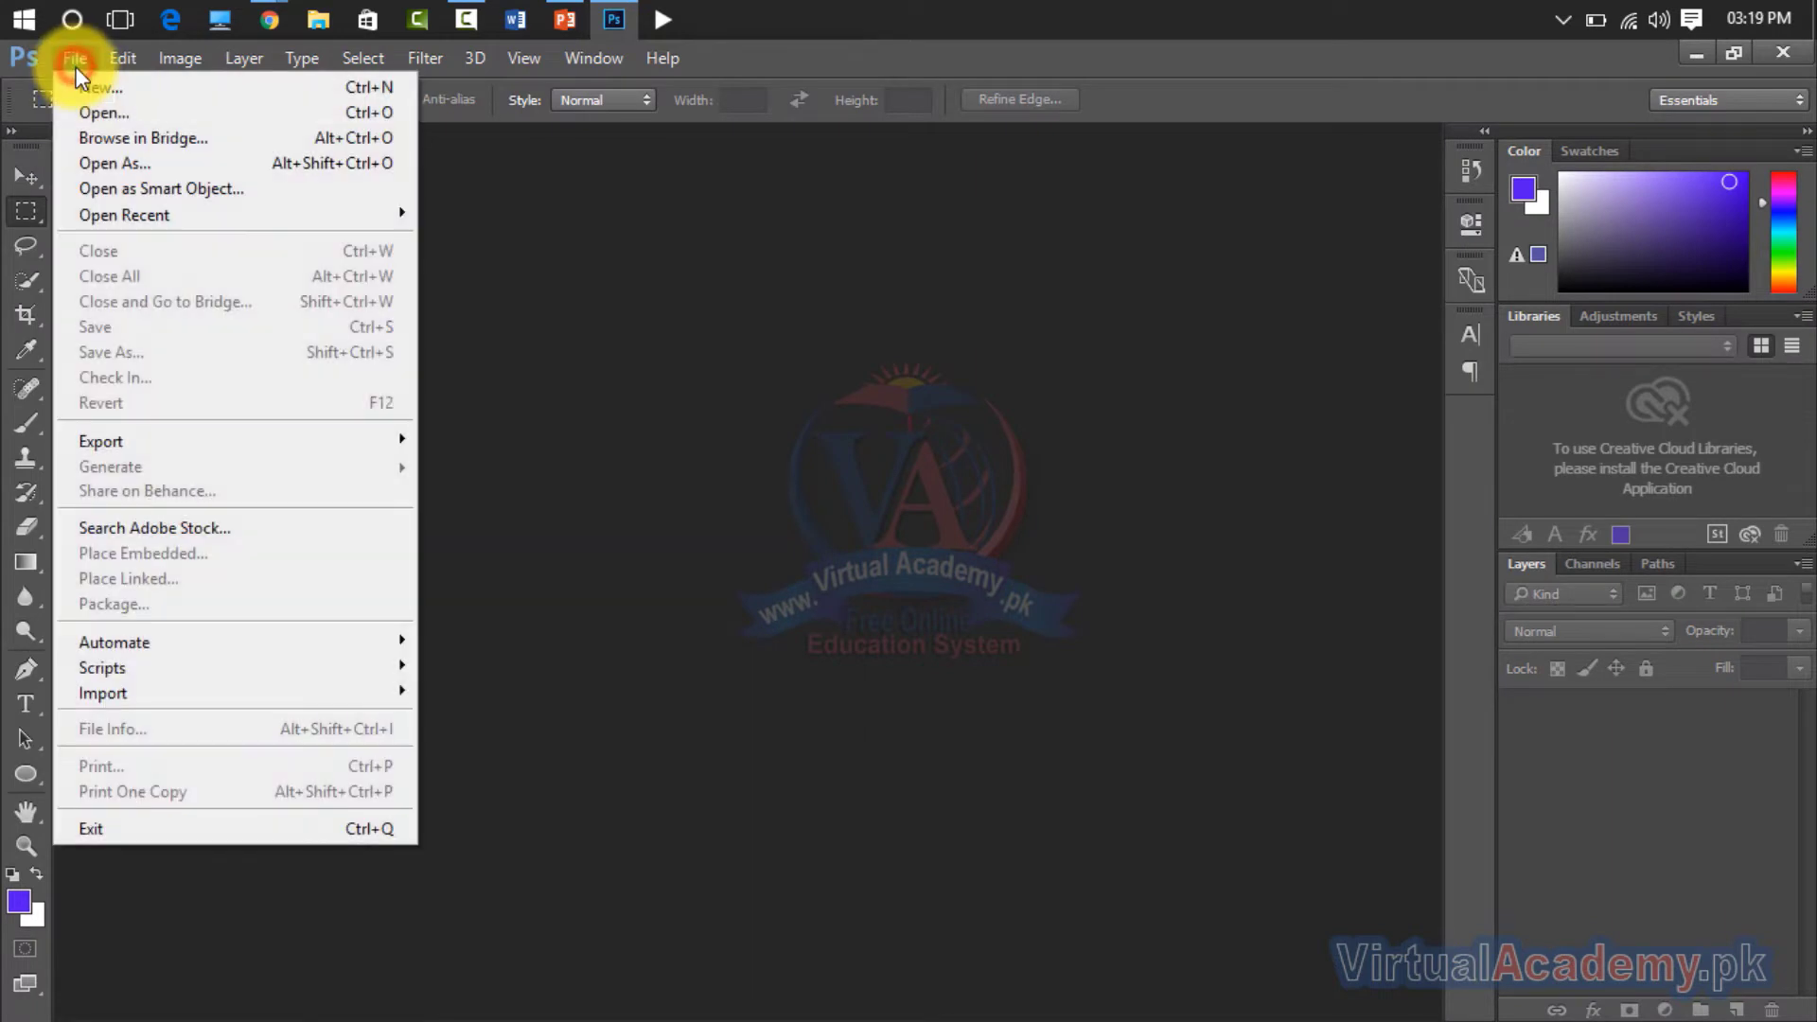
pyautogui.click(74, 106)
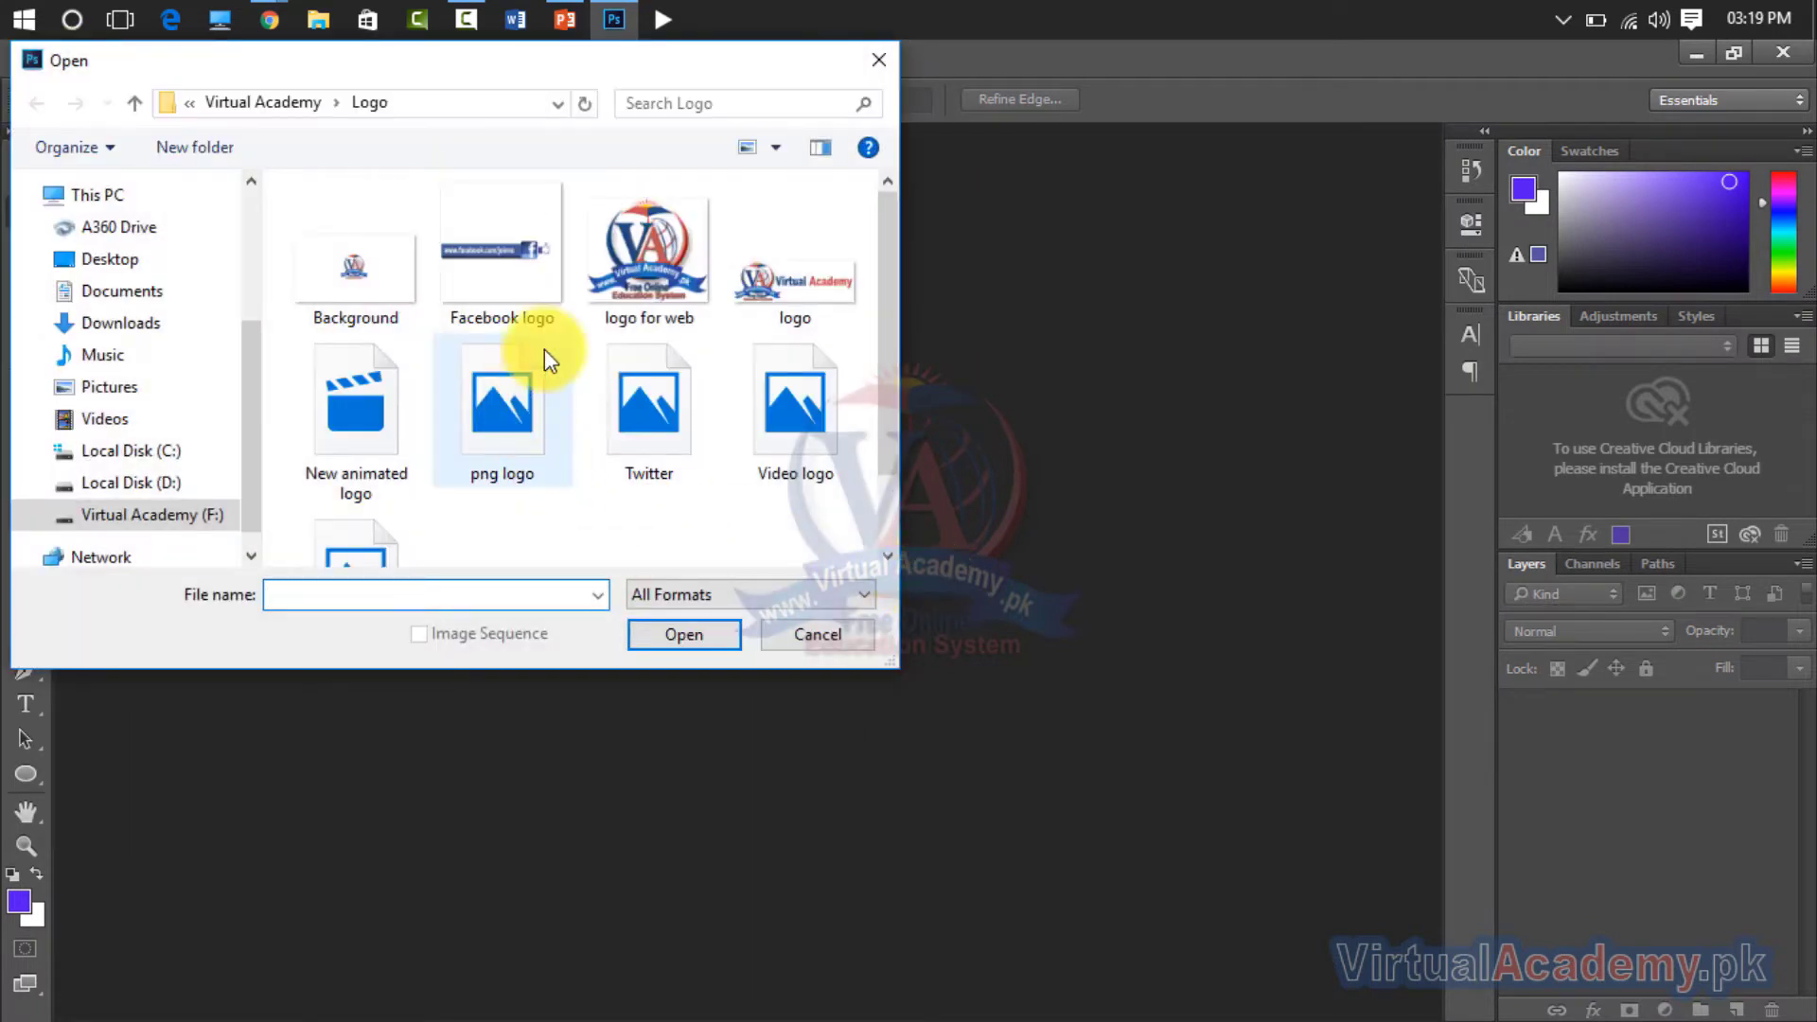
pyautogui.click(762, 289)
pyautogui.doubleClick(816, 317)
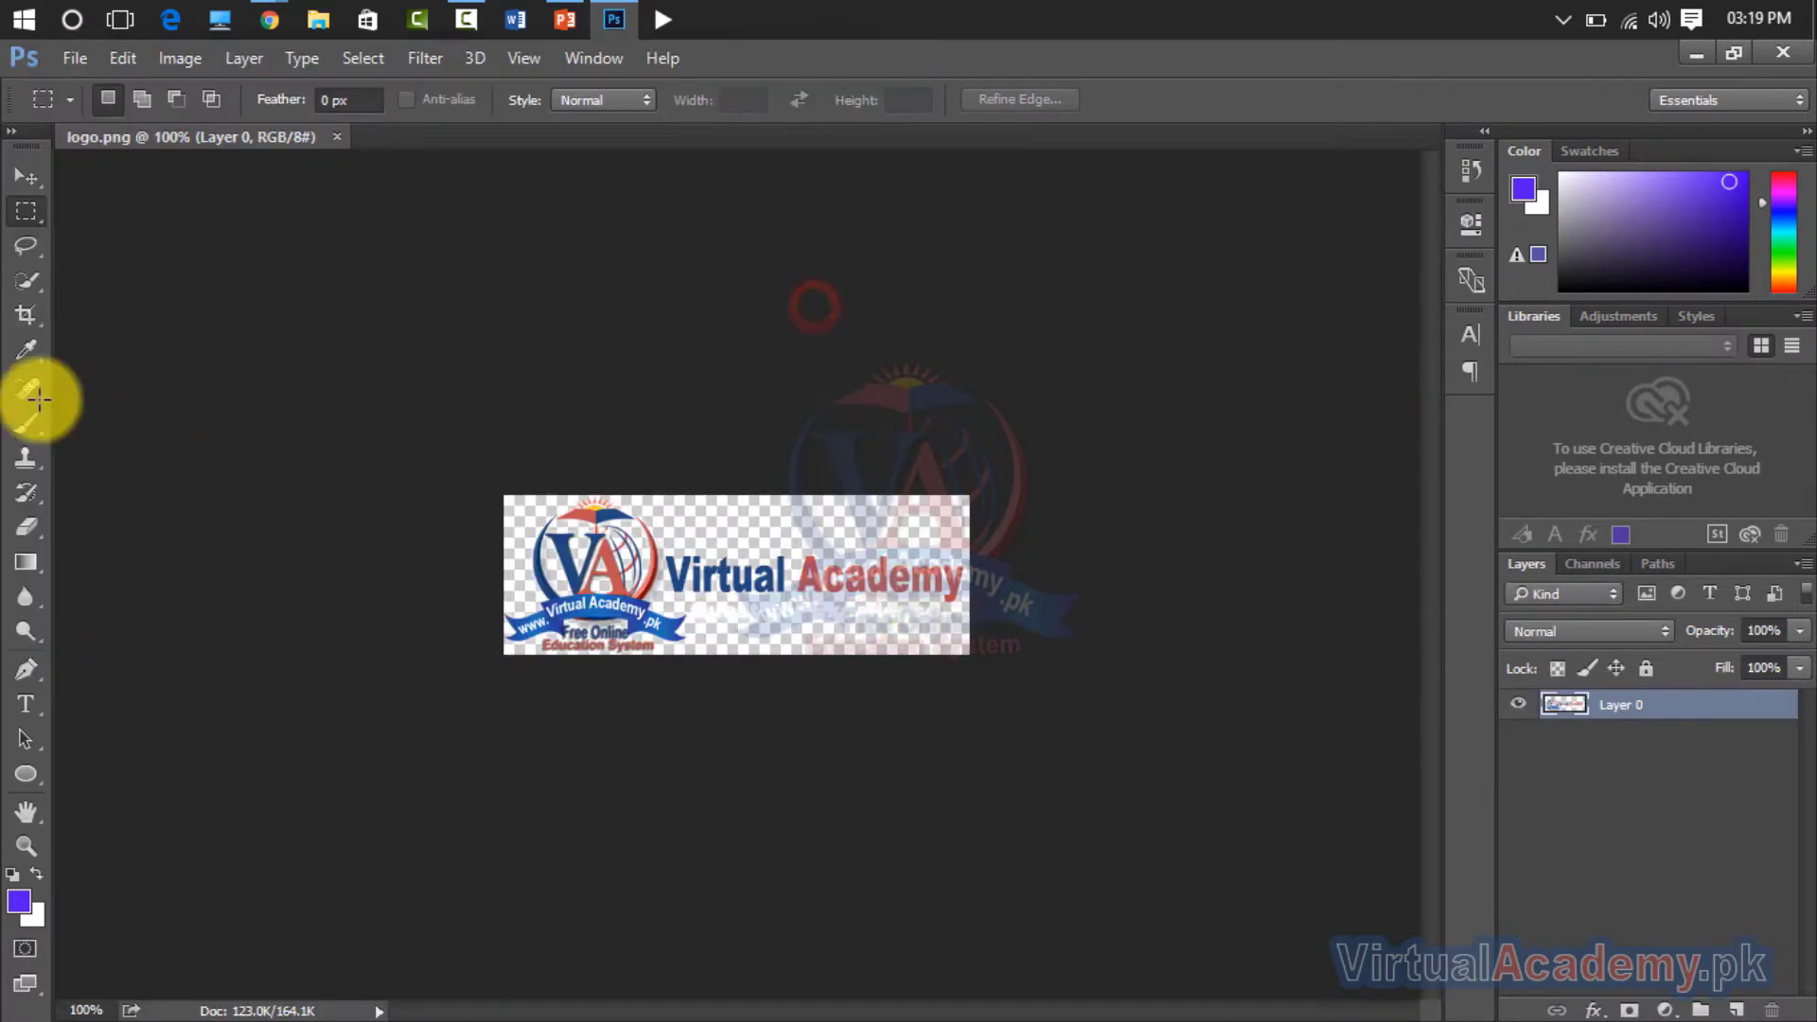
pyautogui.click(38, 180)
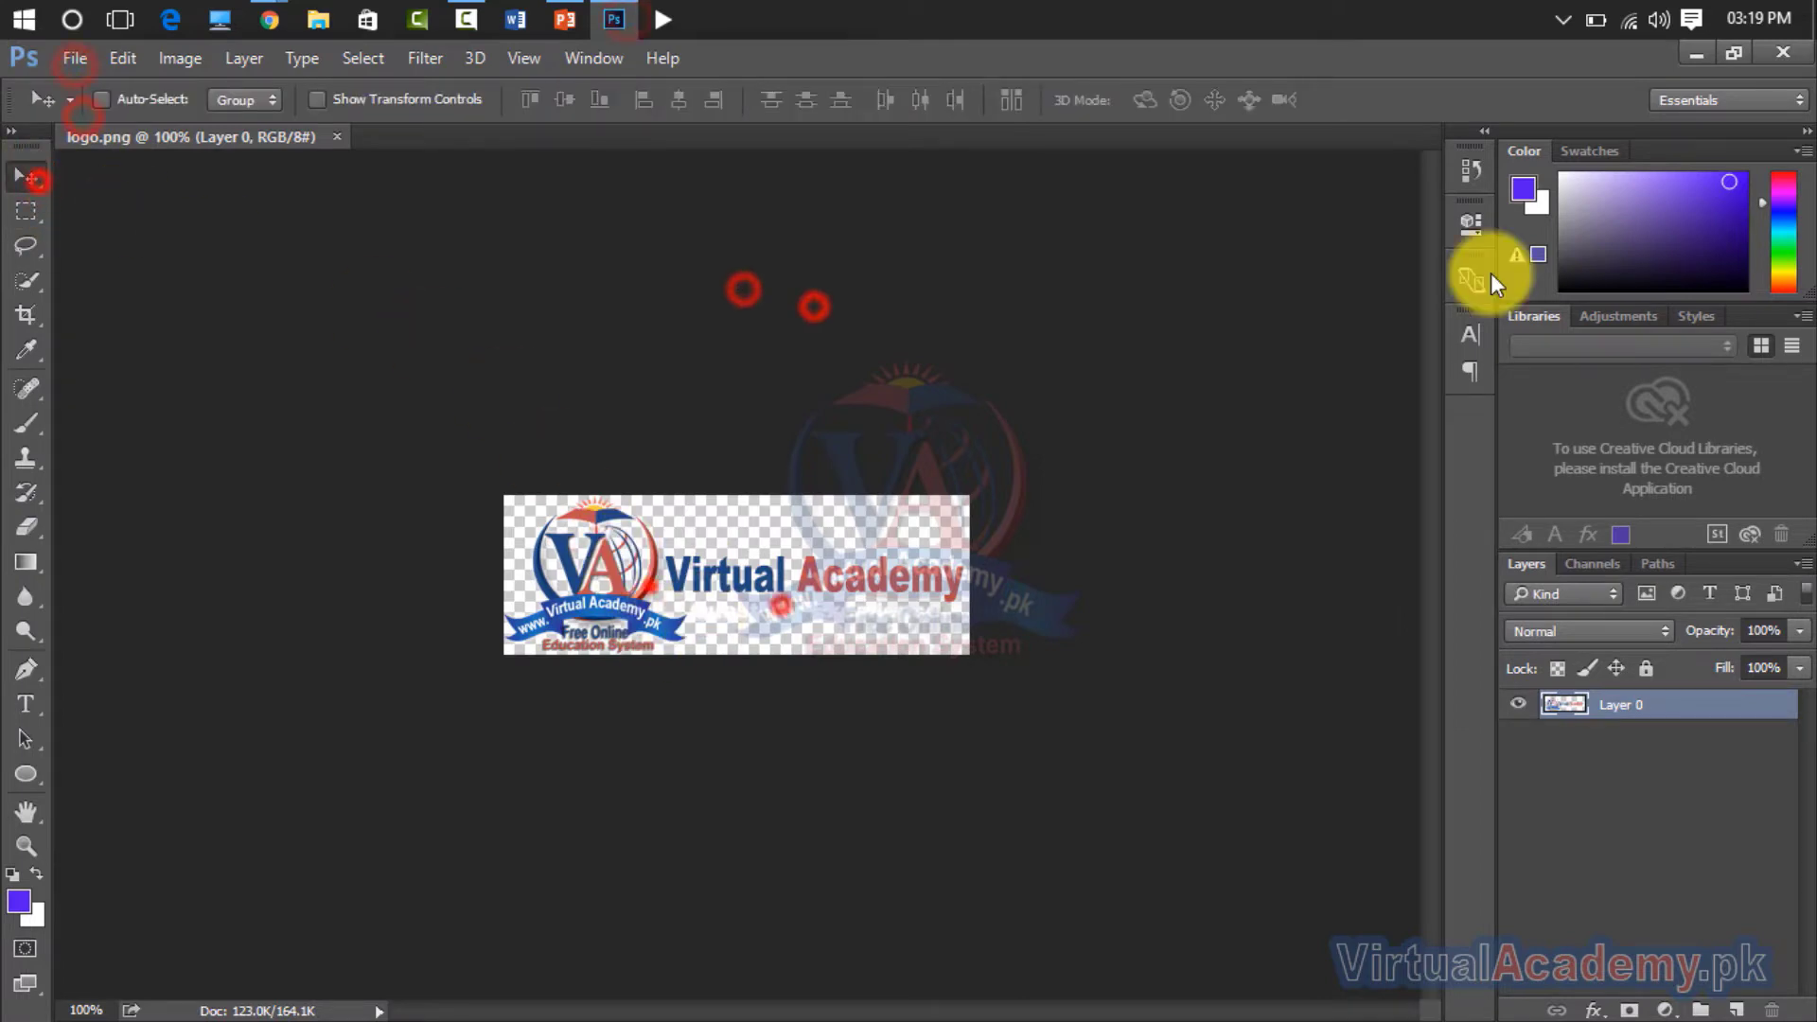
# Step: Try to delete the white tagline area below the Virtual Academy wordmark
pyautogui.hotkey('ctrl', '+')
pyautogui.hotkey('ctrl', '+')
pyautogui.click(31, 208)
pyautogui.moveTo(597, 641); pyautogui.dragTo(1355, 737)
pyautogui.press('Delete')
pyautogui.hotkey('ctrl', 'd')
# Step: Cancel a new text layer below the wordmark and revert the tagline deletion through the document history
pyautogui.click(24, 178)
pyautogui.click(35, 696)
pyautogui.click(618, 688)
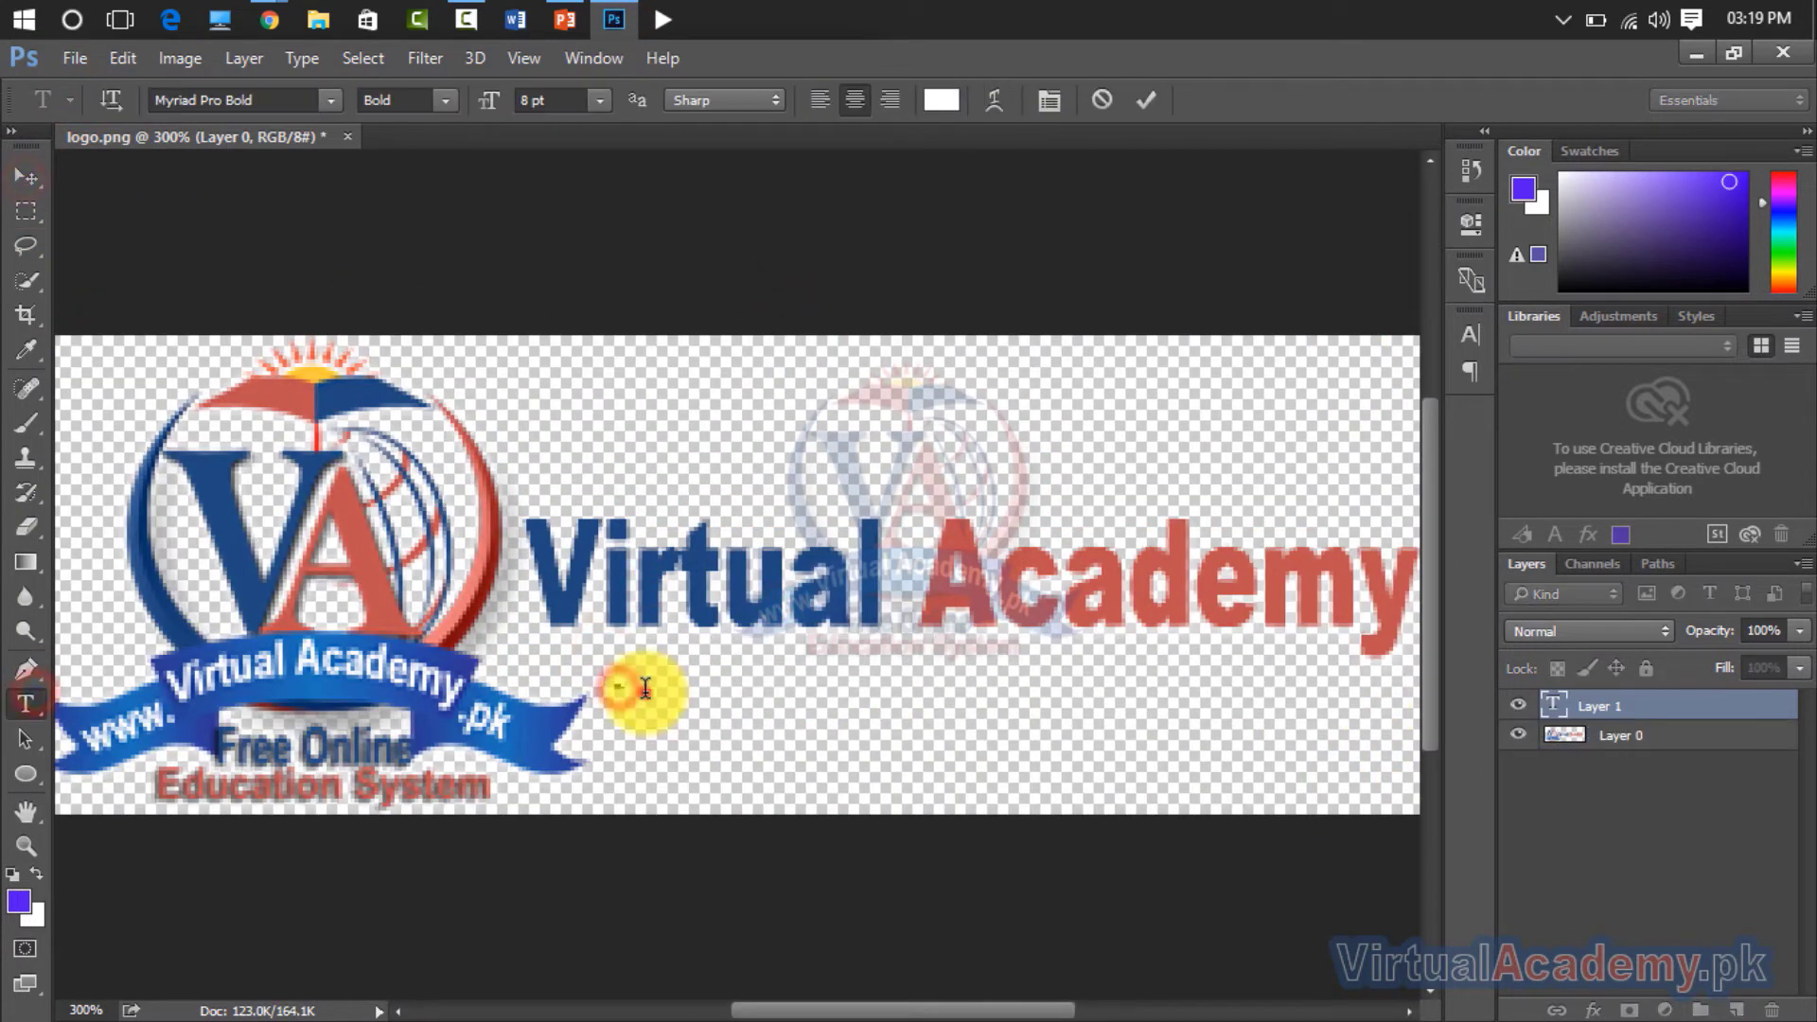
pyautogui.click(1098, 100)
pyautogui.click(1465, 168)
pyautogui.click(1297, 224)
pyautogui.click(1395, 158)
# Step: Cut the white "Quest For Excellence" tagline onto its own new layer and position it below the Virtual Academy wordmark
pyautogui.click(24, 178)
pyautogui.press('Delete')
pyautogui.hotkey('ctrl', 'd')
pyautogui.click(1738, 1010)
pyautogui.hotkey('ctrl', 'v')
pyautogui.moveTo(556, 580); pyautogui.dragTo(792, 677)
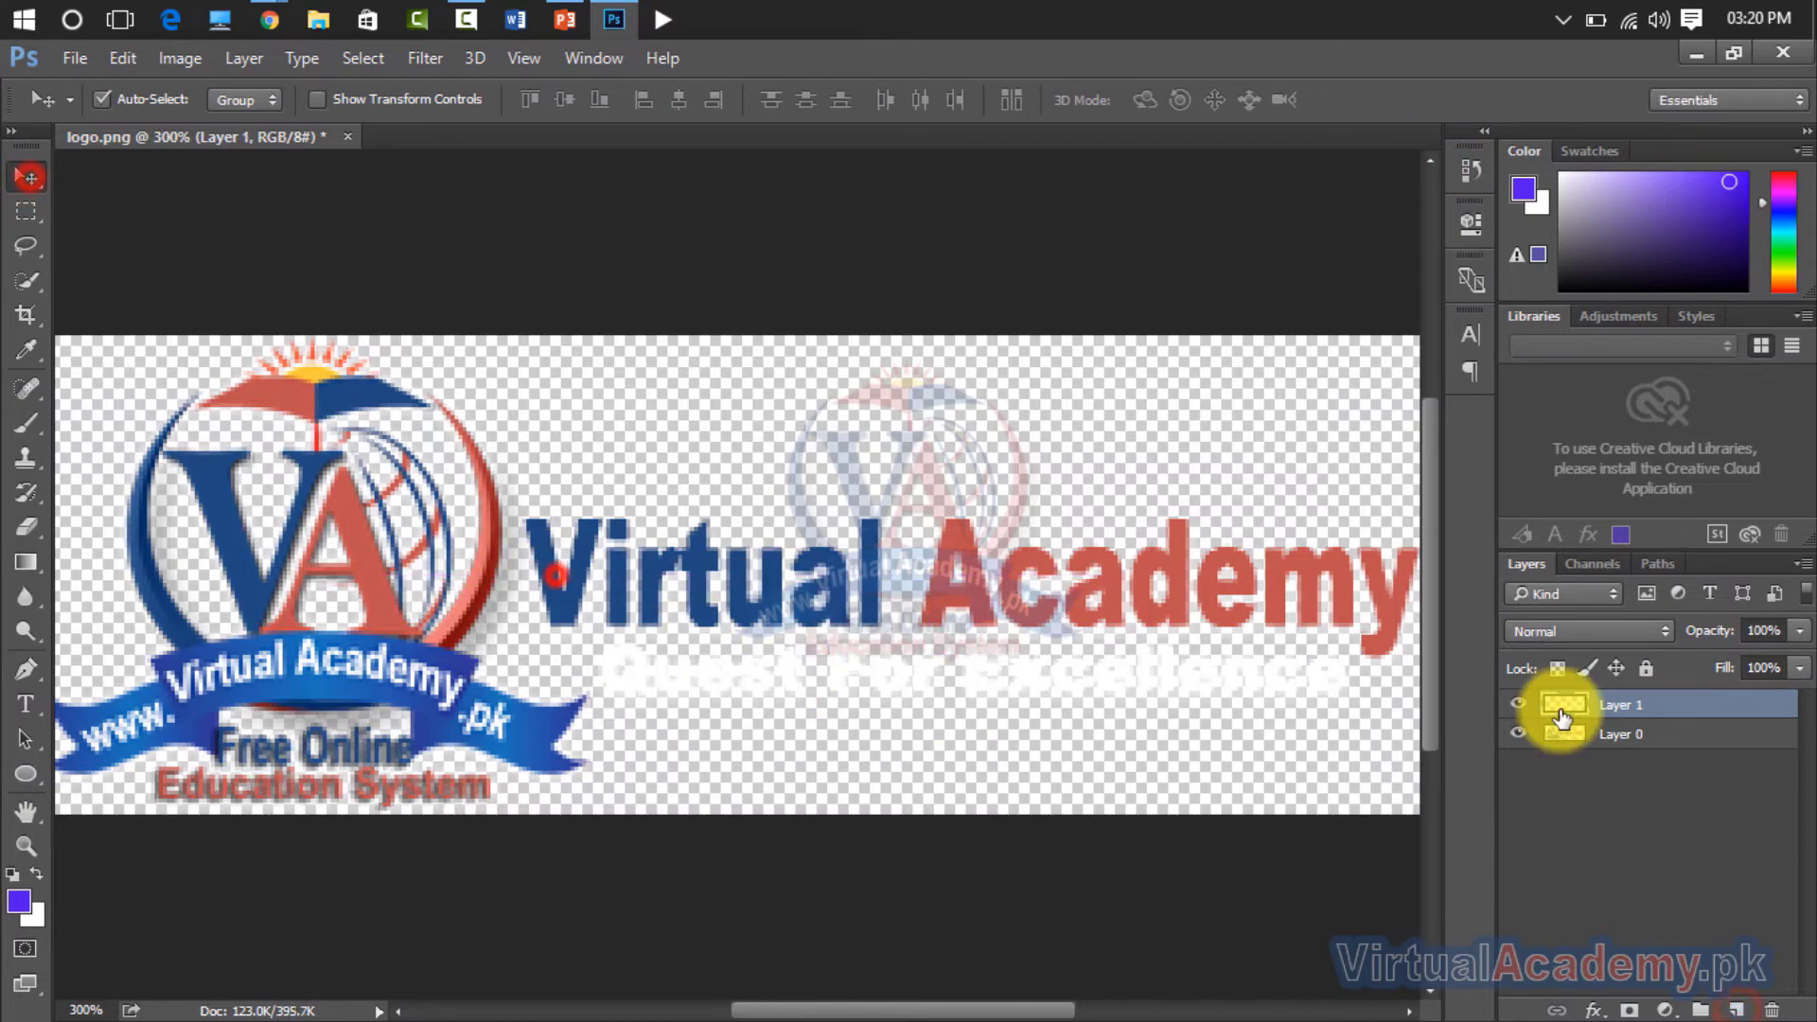
# Step: Select the tagline layer's pixels, set the foreground colour to dark red and fill the tagline with it
pyautogui.keyDown('ctrl'); pyautogui.click(1560, 706); pyautogui.keyUp('ctrl')
pyautogui.click(19, 901)
pyautogui.moveTo(969, 176); pyautogui.dragTo(1335, 148)
pyautogui.click(475, 600)
pyautogui.hotkey('alt', 'Delete')
# Step: Check the logo's pixel width and height in the Image Size dialog without changing them
pyautogui.click(66, 60)
pyautogui.click(207, 251)
pyautogui.moveTo(1079, 357); pyautogui.dragTo(1022, 355)
pyautogui.moveTo(1070, 397); pyautogui.dragTo(1018, 395)
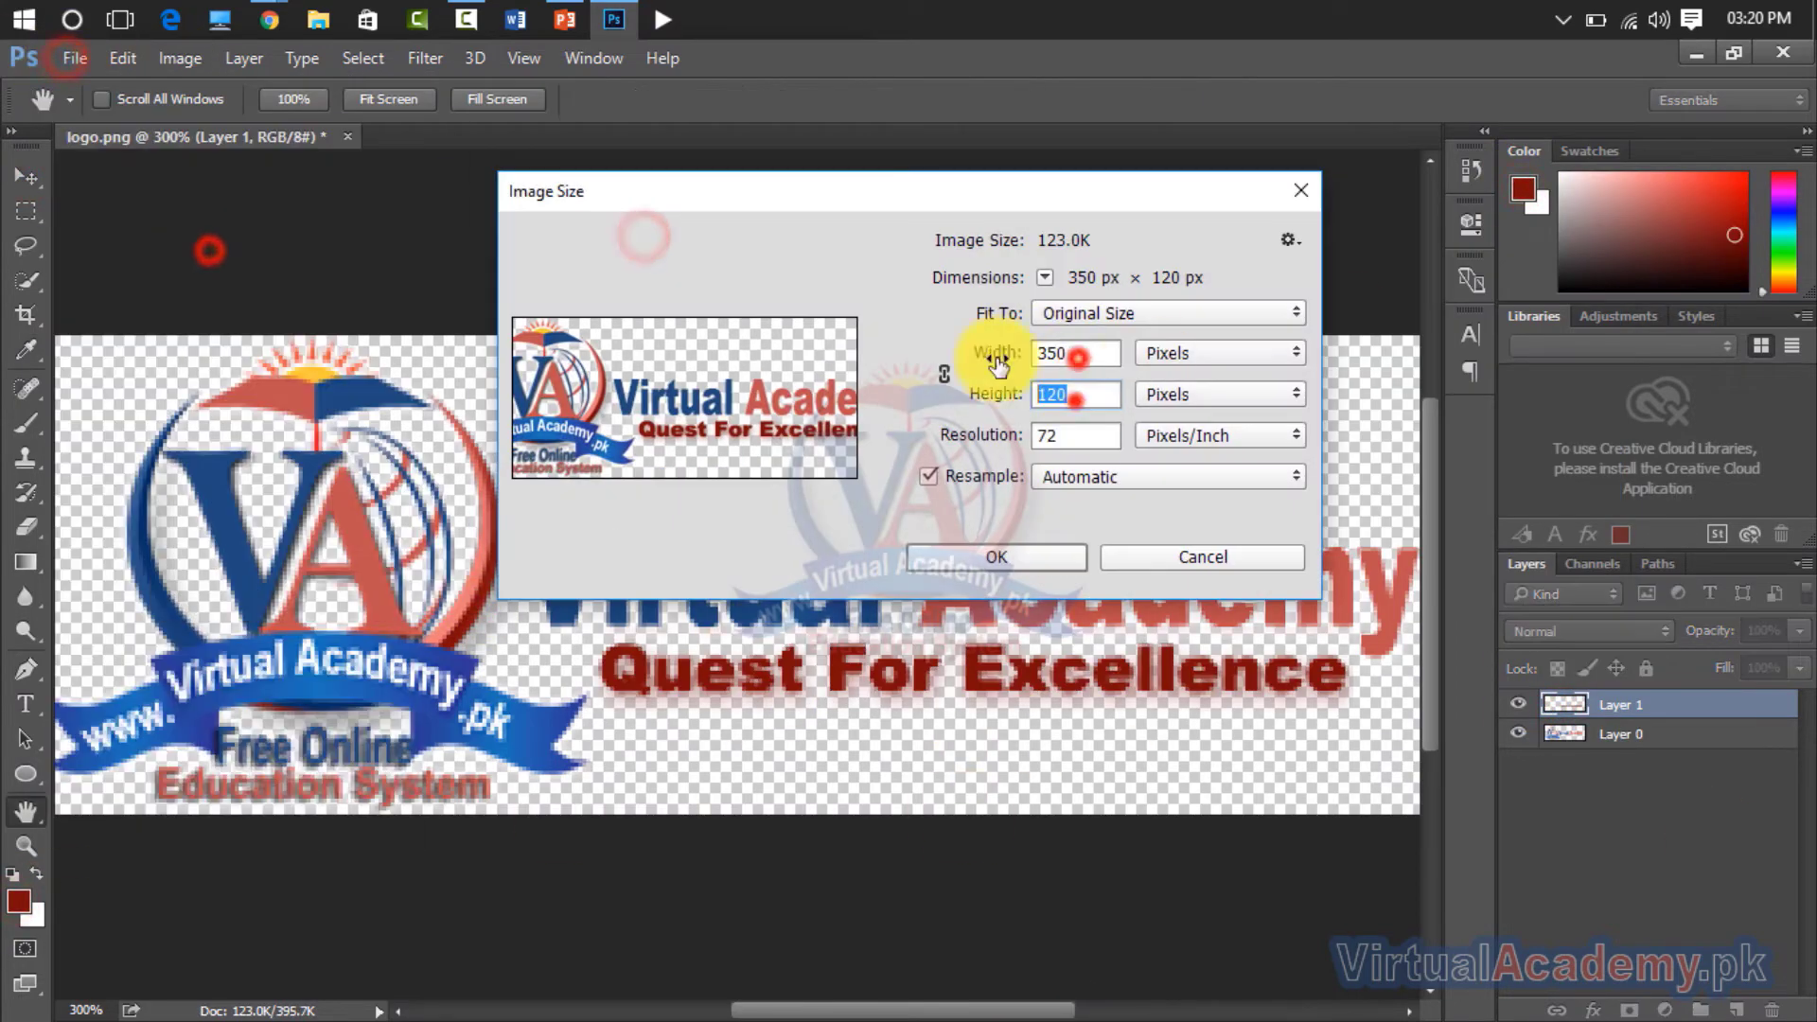
pyautogui.click(1294, 185)
# Step: Open the logo's web export settings and close them again
pyautogui.click(71, 59)
pyautogui.click(559, 542)
pyautogui.moveTo(798, 73); pyautogui.dragTo(984, 73)
pyautogui.click(1461, 977)
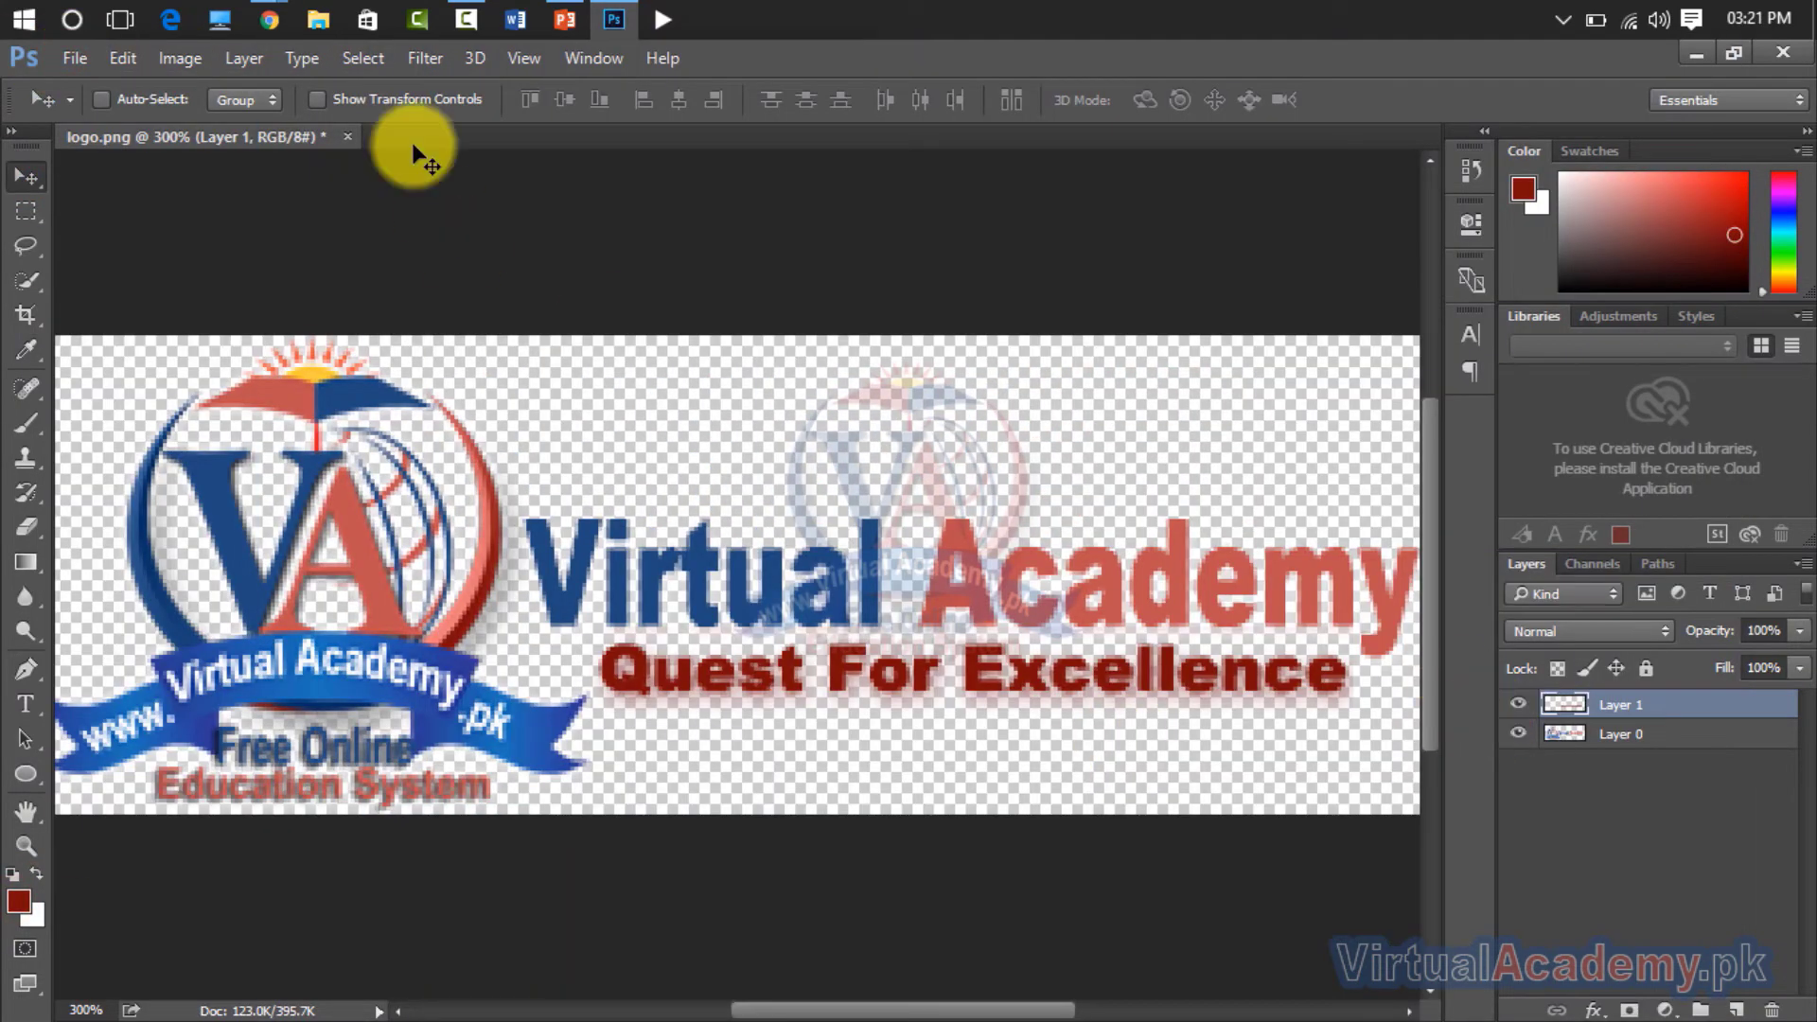
# Step: Return to the Blogger header settings, upload the logo image from the Desktop as header image and save the header
pyautogui.click(1697, 59)
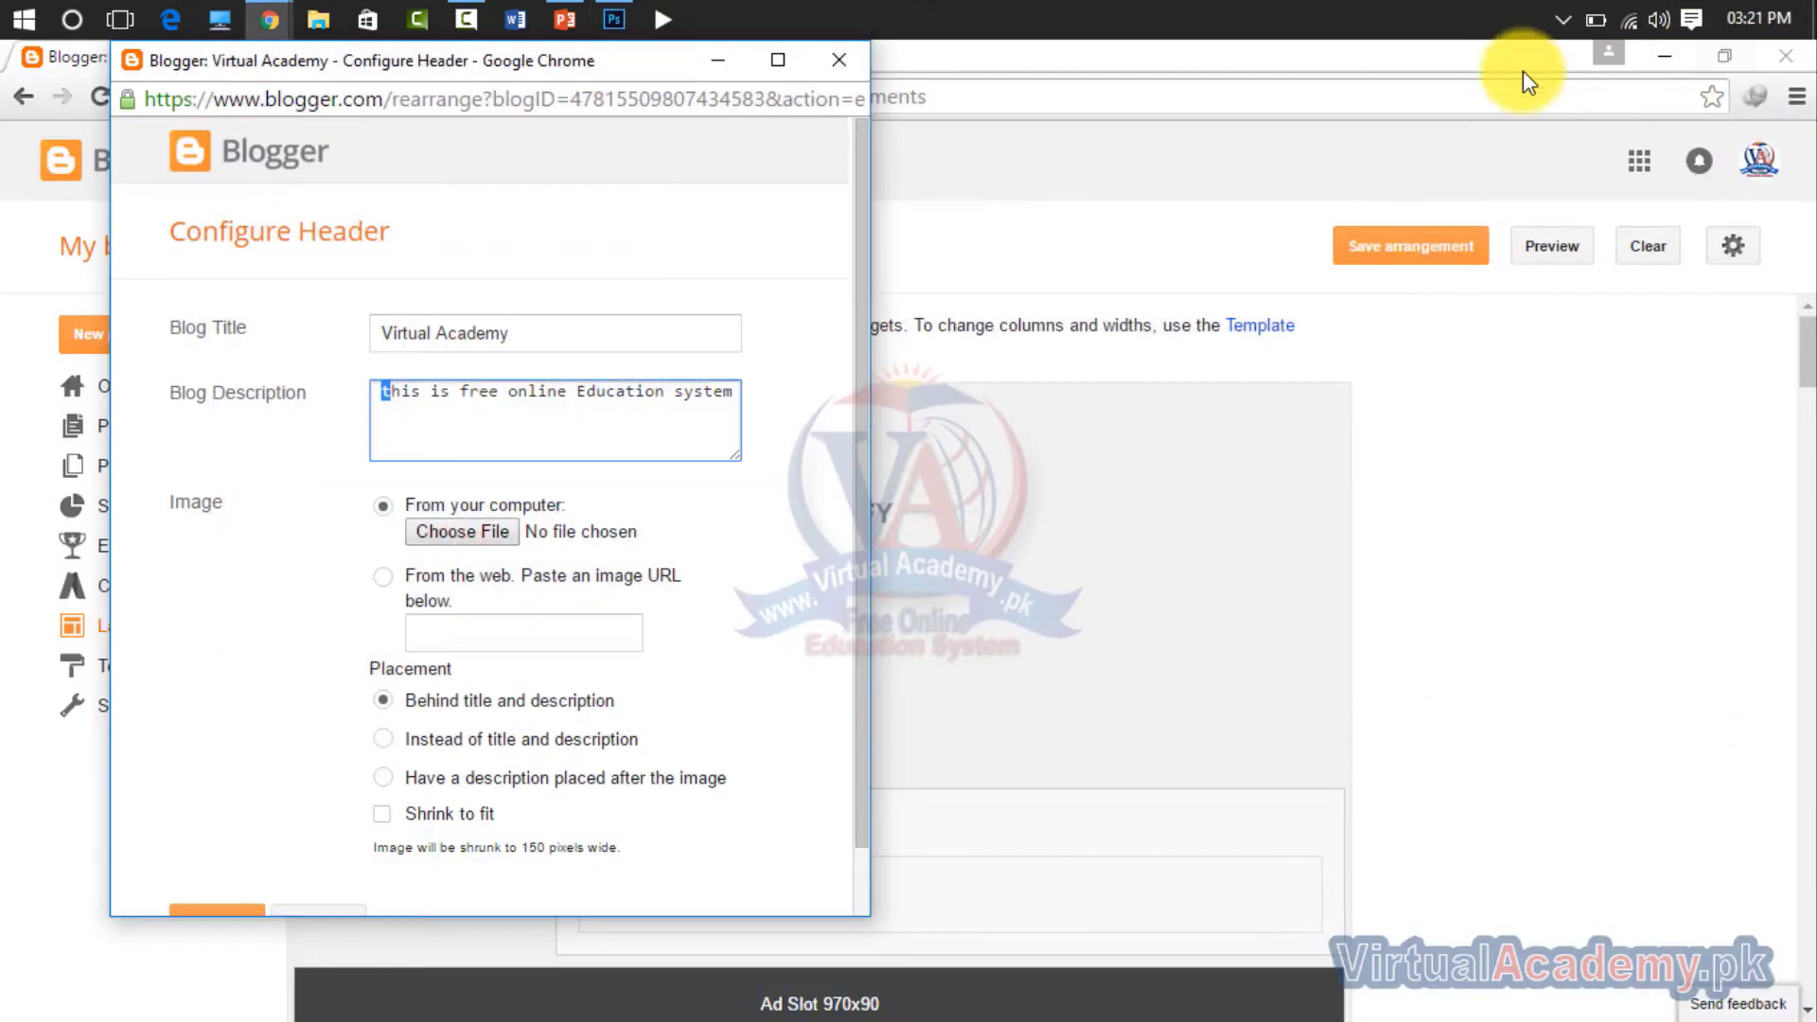
pyautogui.click(486, 534)
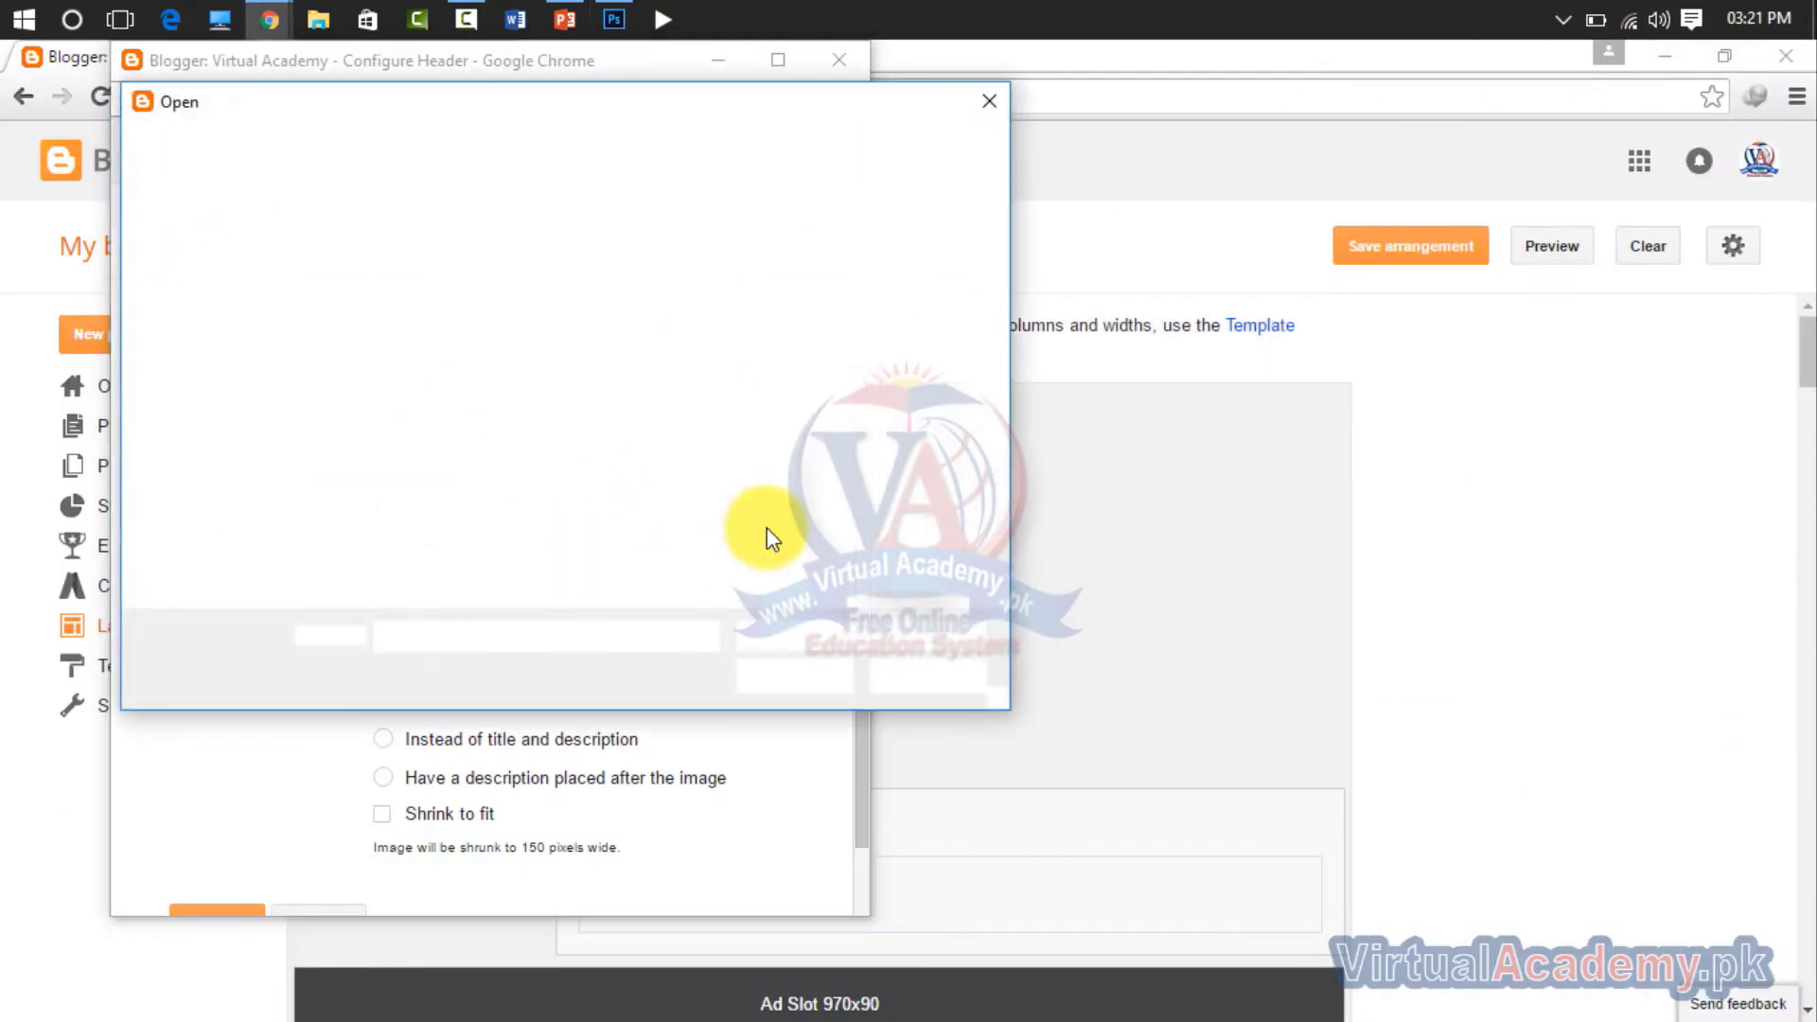
pyautogui.click(270, 298)
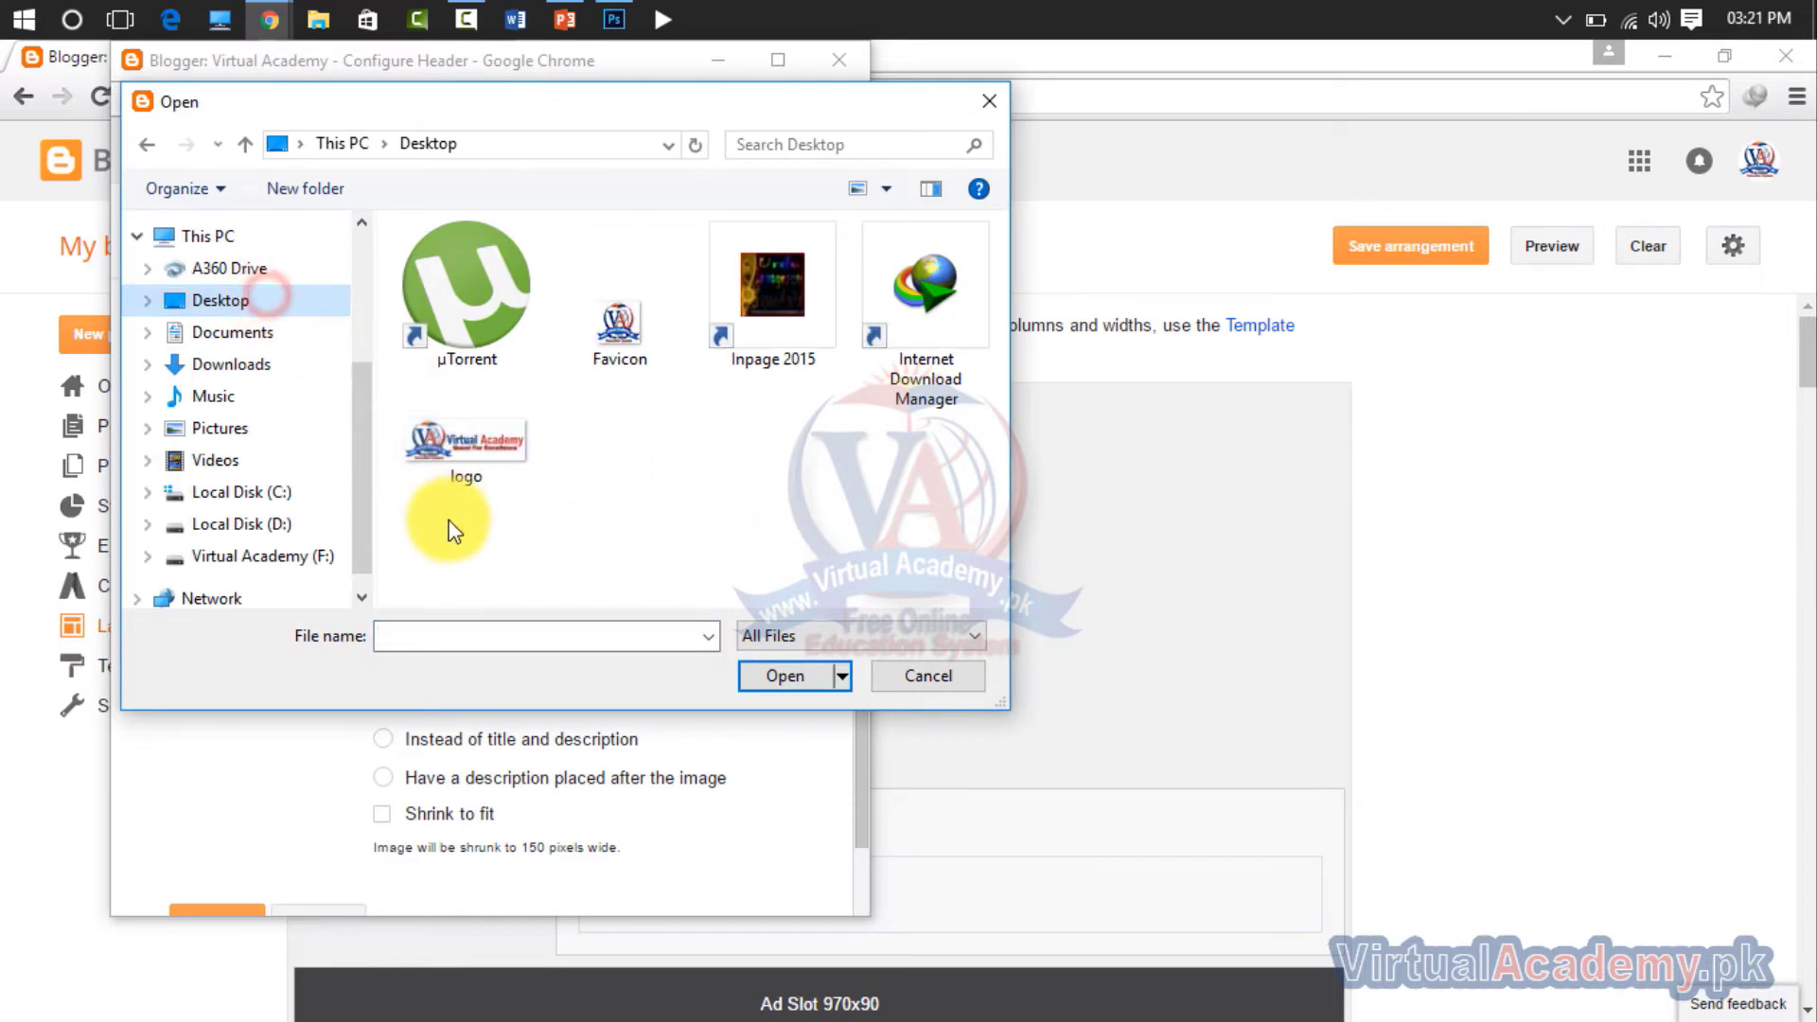
pyautogui.click(473, 458)
pyautogui.doubleClick(473, 453)
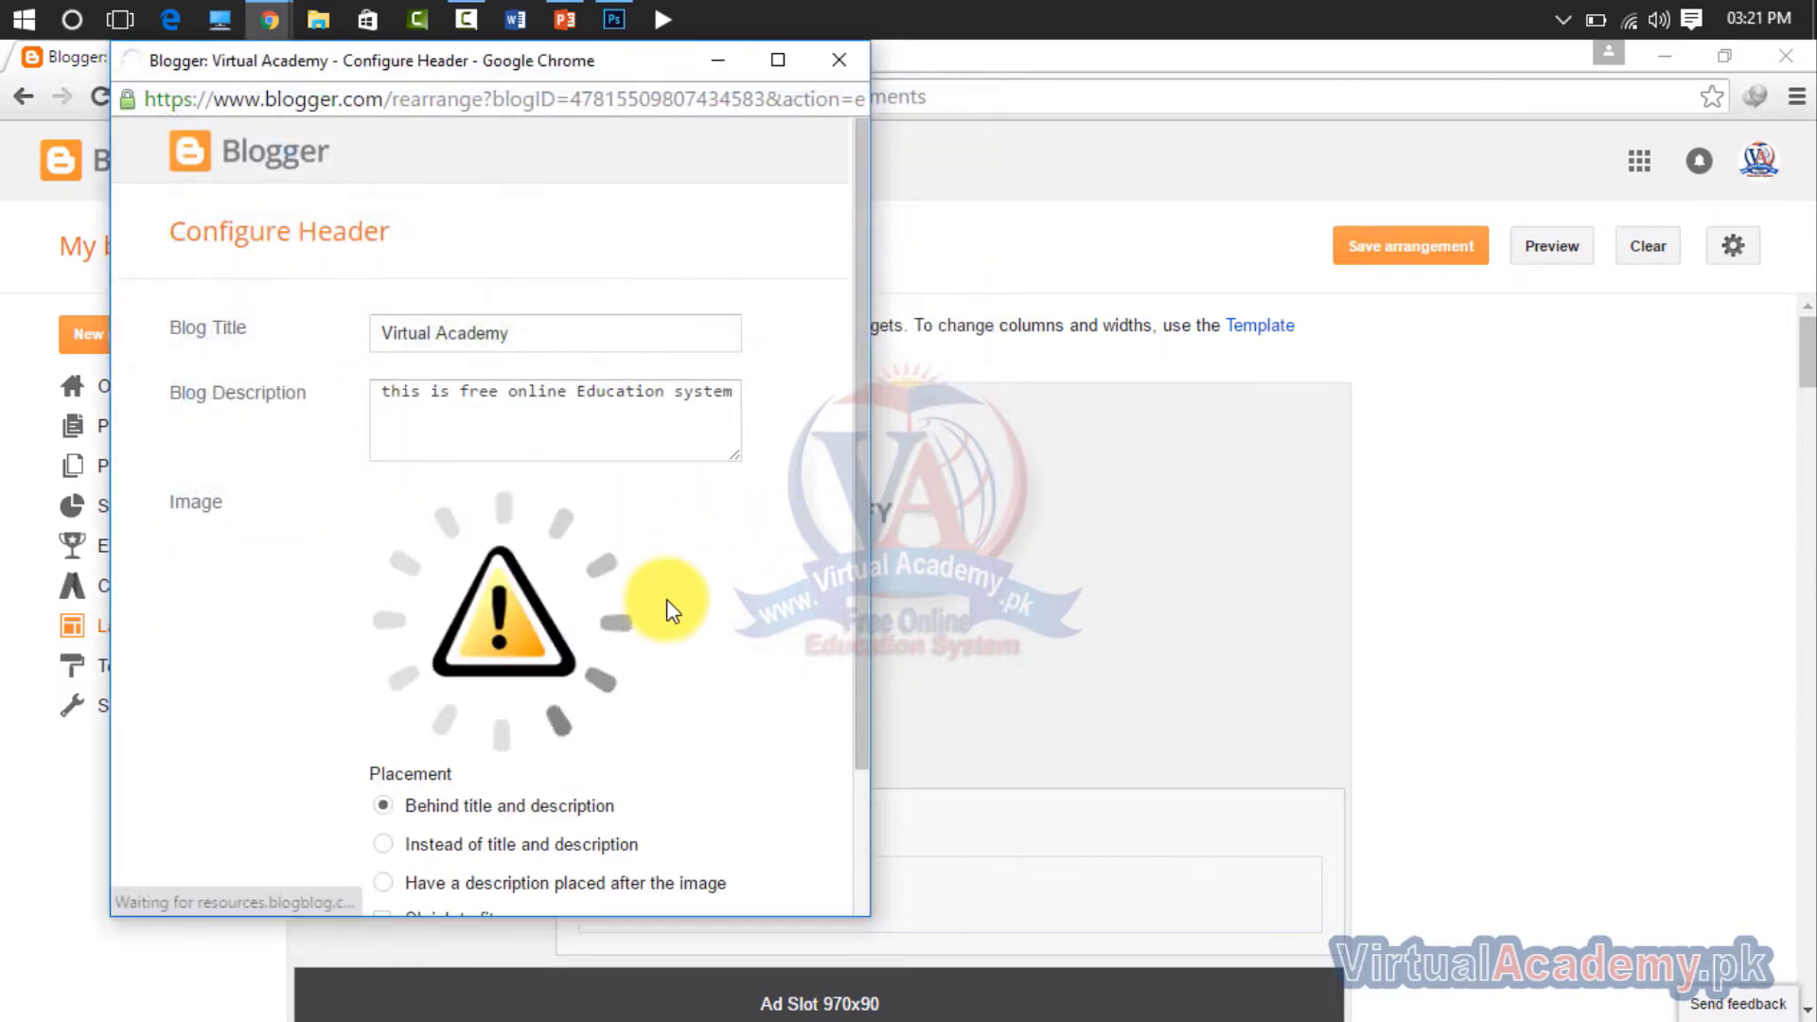
pyautogui.scroll(-2, 667, 599)
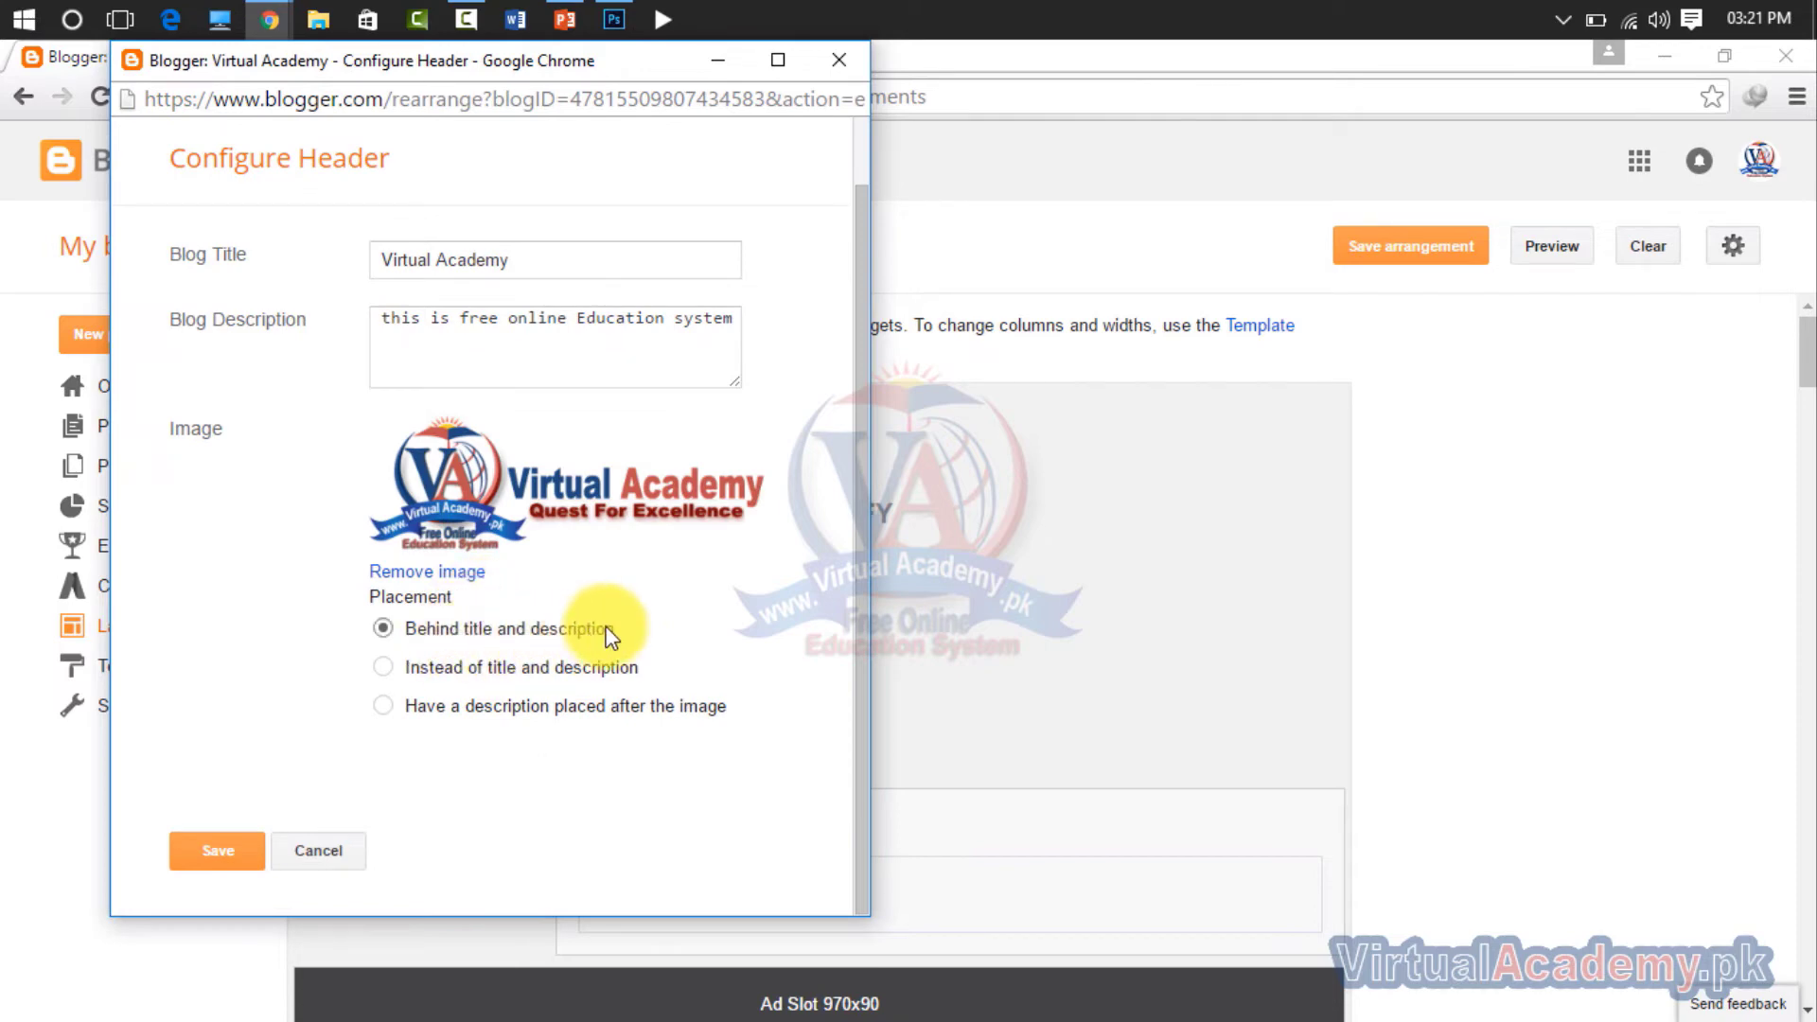
pyautogui.moveTo(572, 248); pyautogui.dragTo(180, 265)
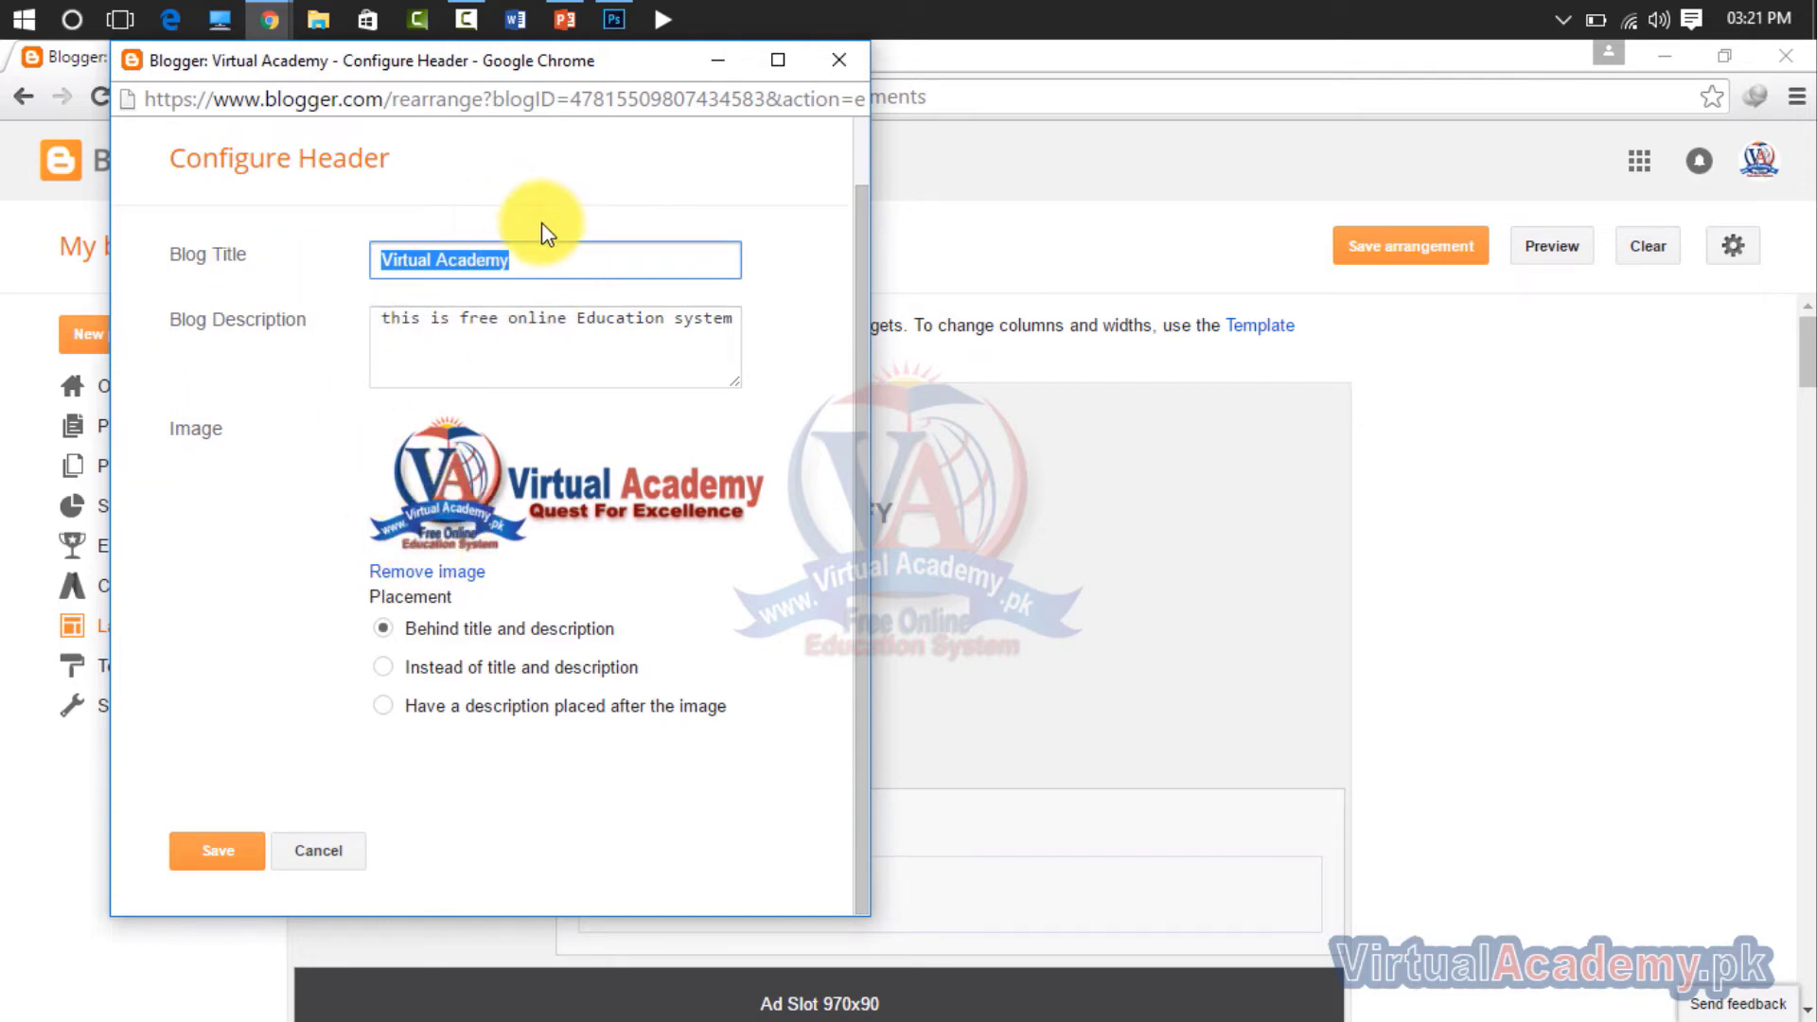
pyautogui.click(227, 851)
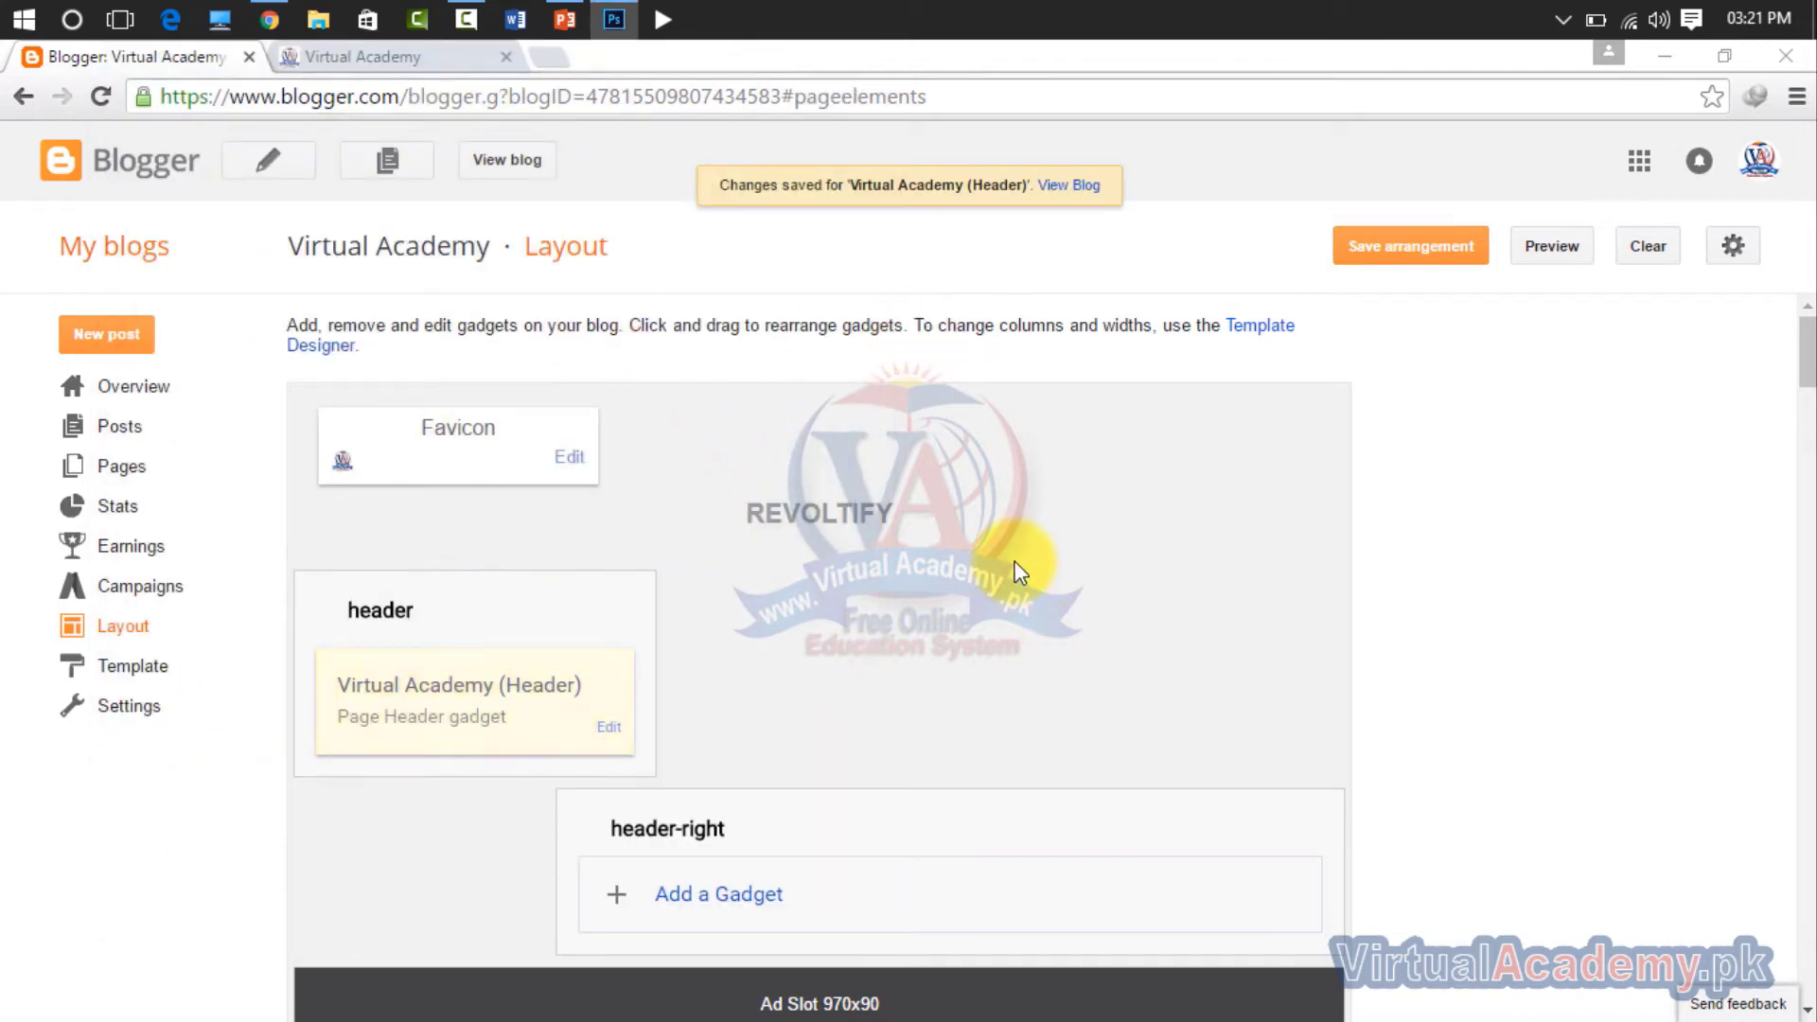
# Step: View the blog with the uploaded header image, return to the layout and close the extra blog tab
pyautogui.click(496, 157)
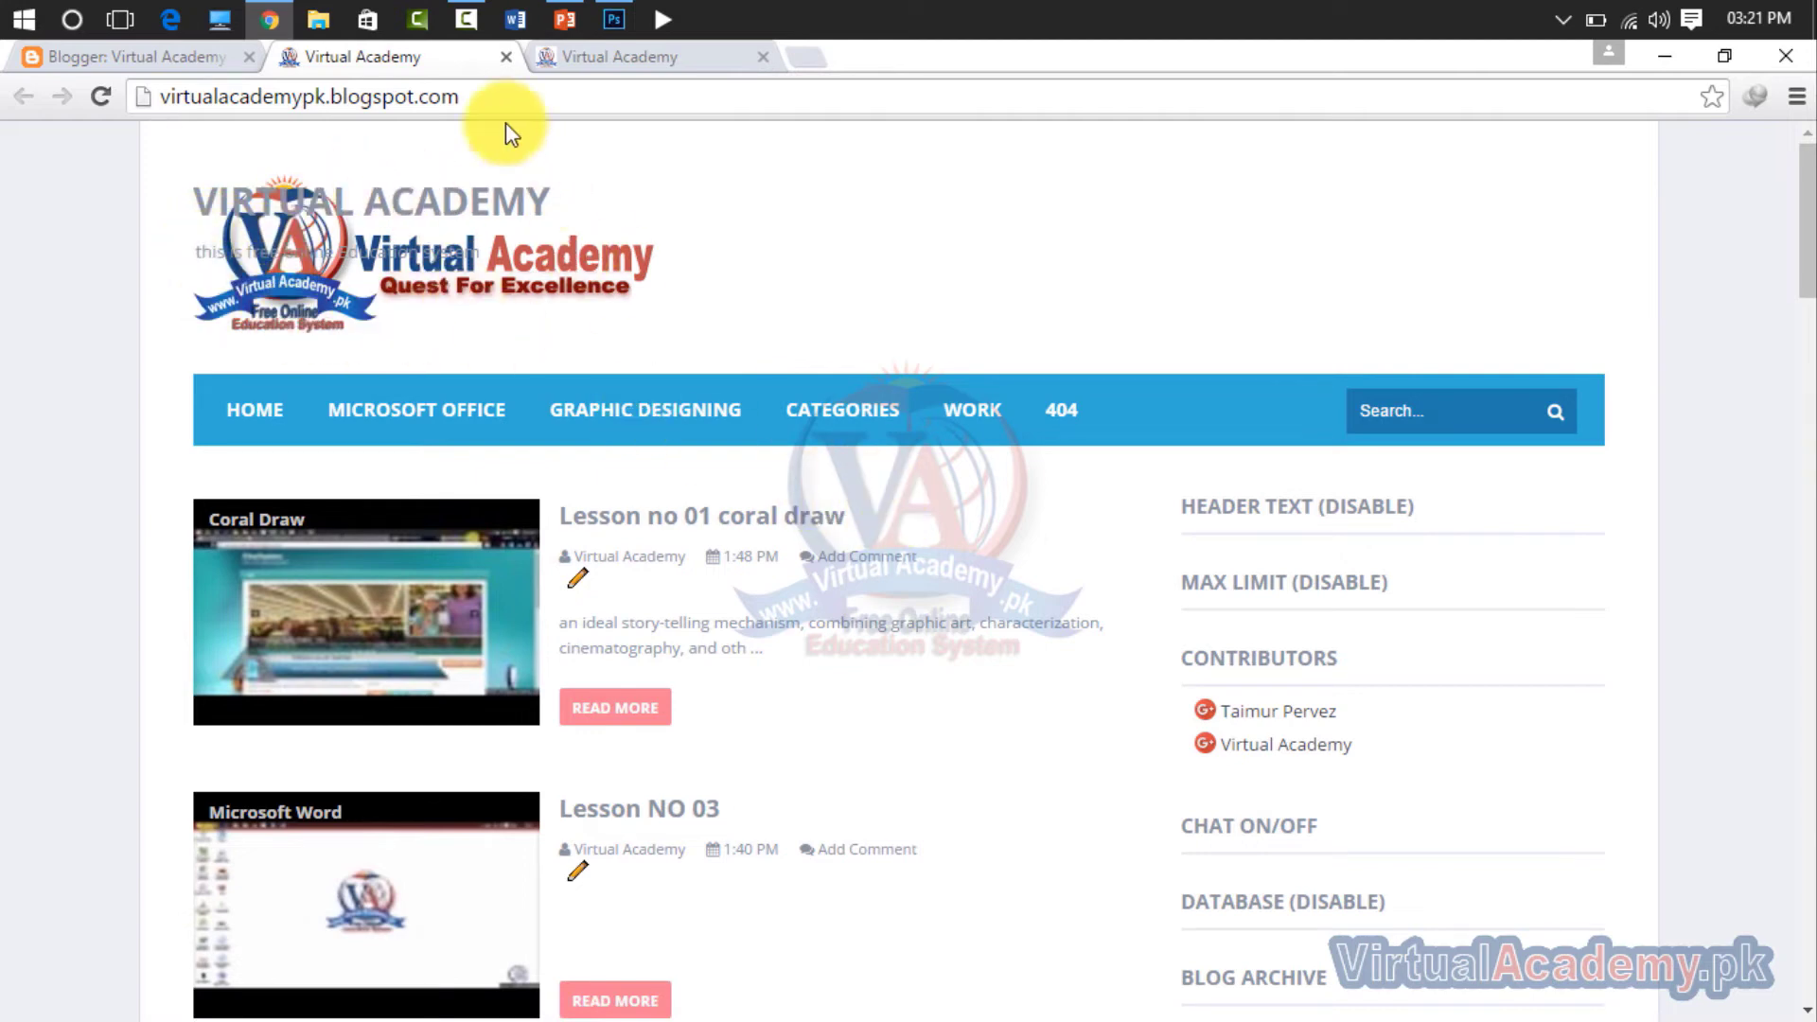
pyautogui.click(196, 64)
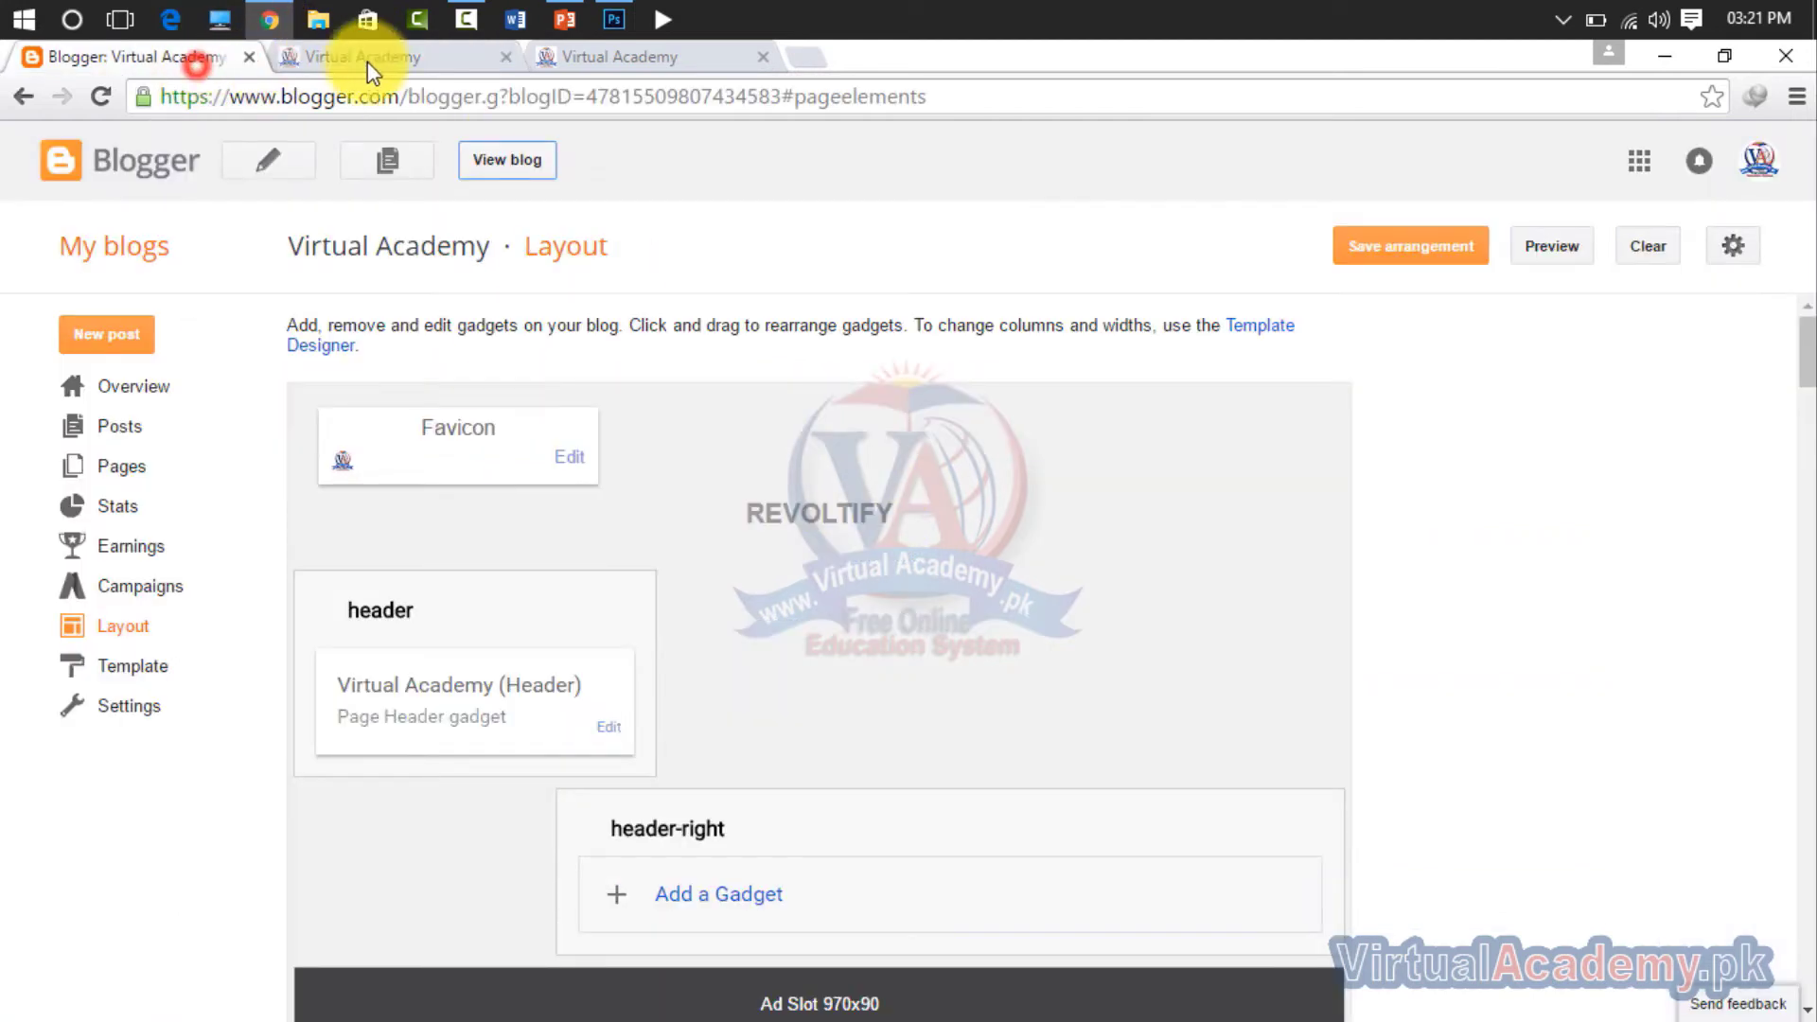
pyautogui.click(505, 59)
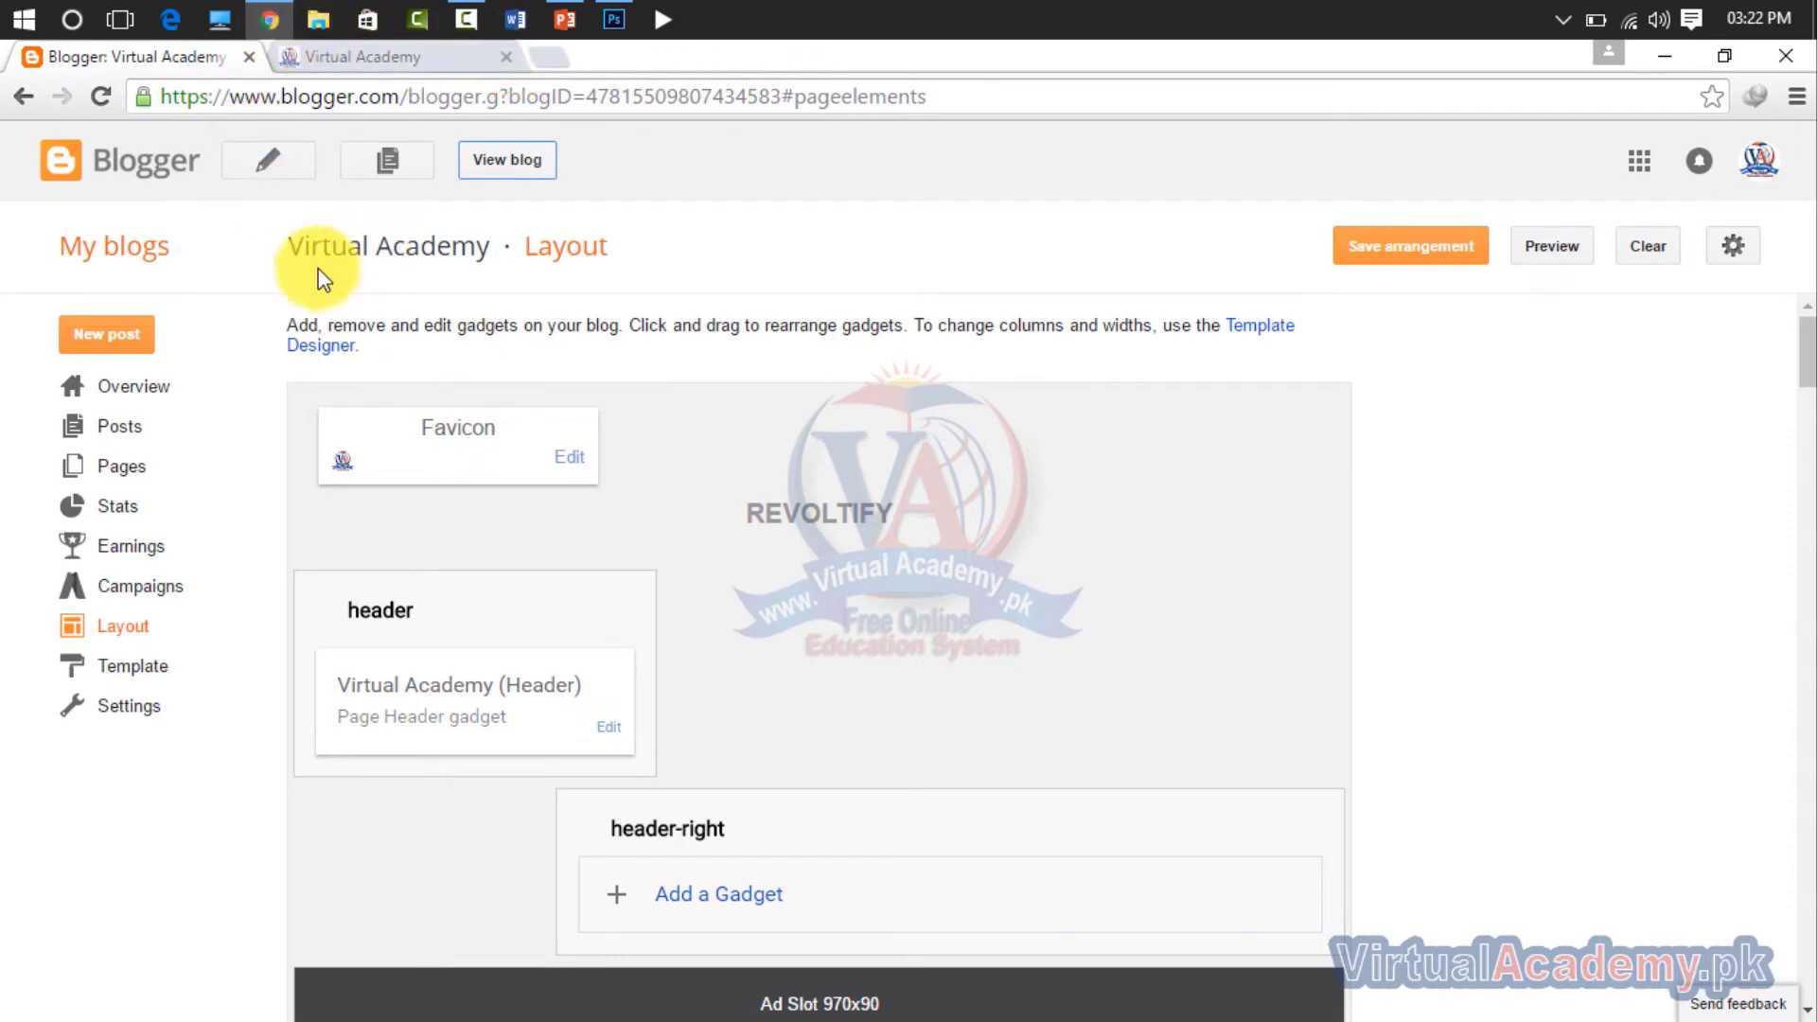
# Step: Set the header image placement to "Instead of title and description" and save the header
pyautogui.click(608, 726)
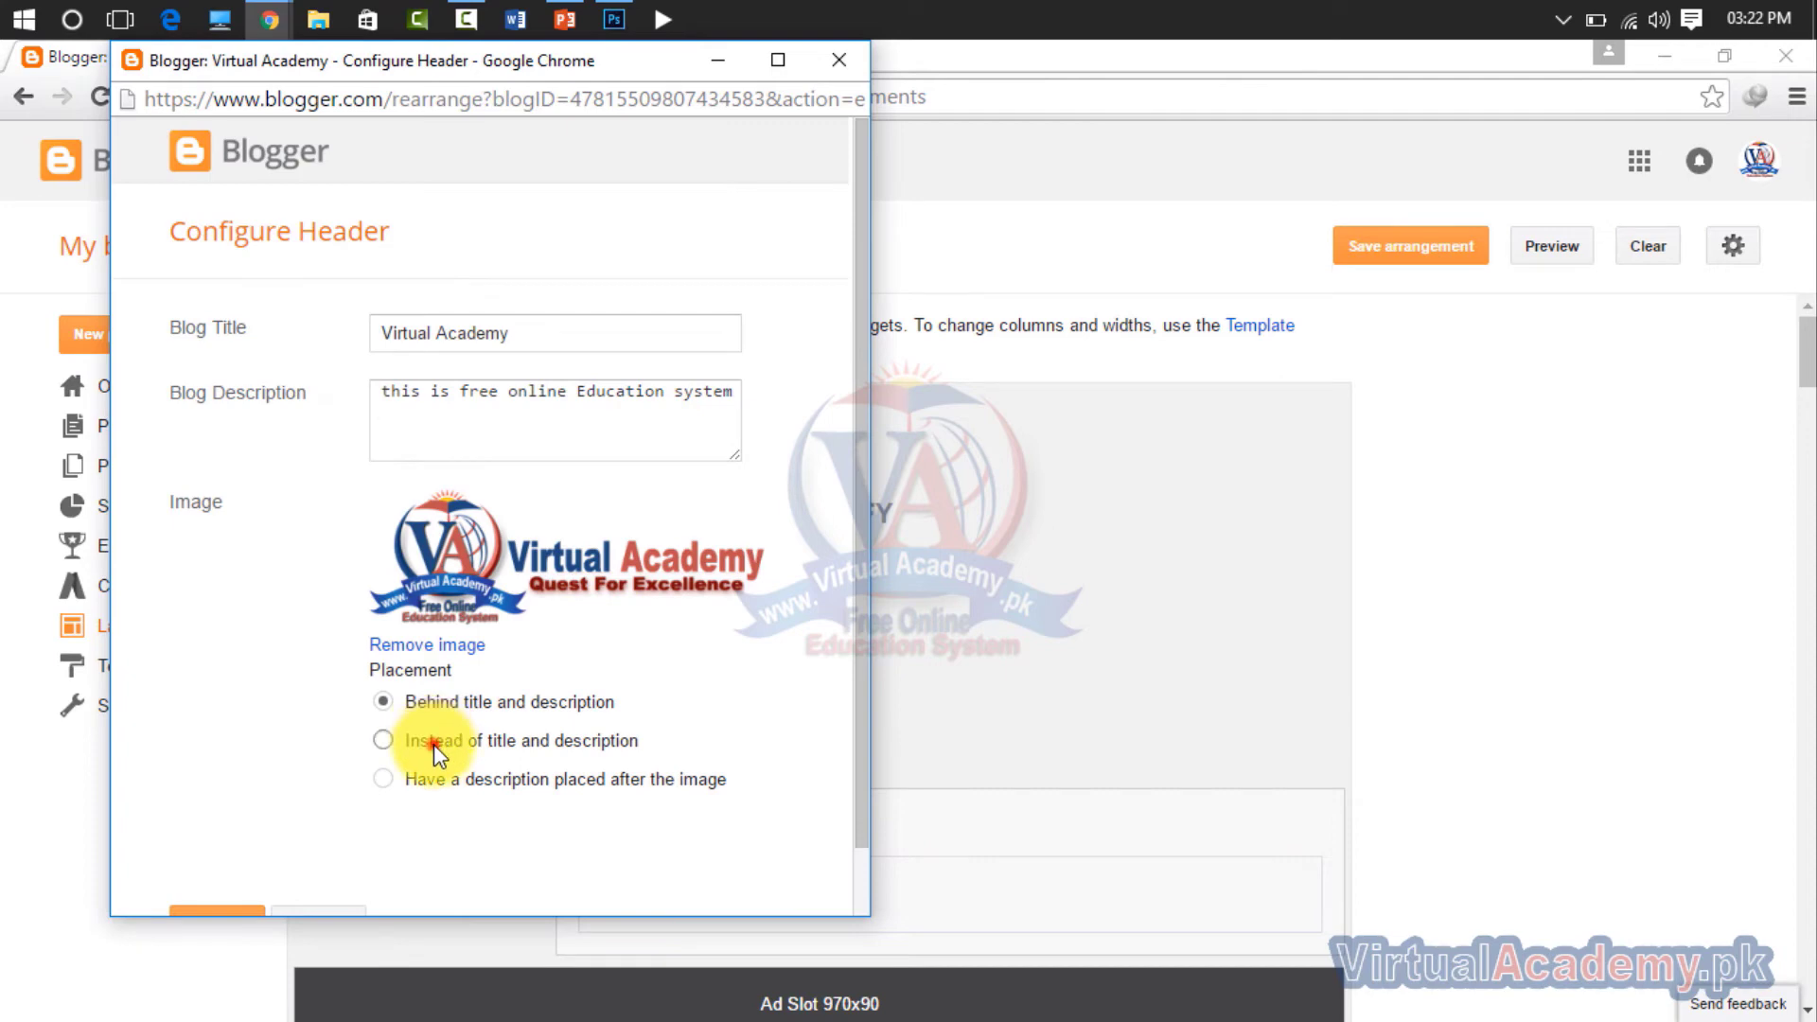
pyautogui.click(433, 742)
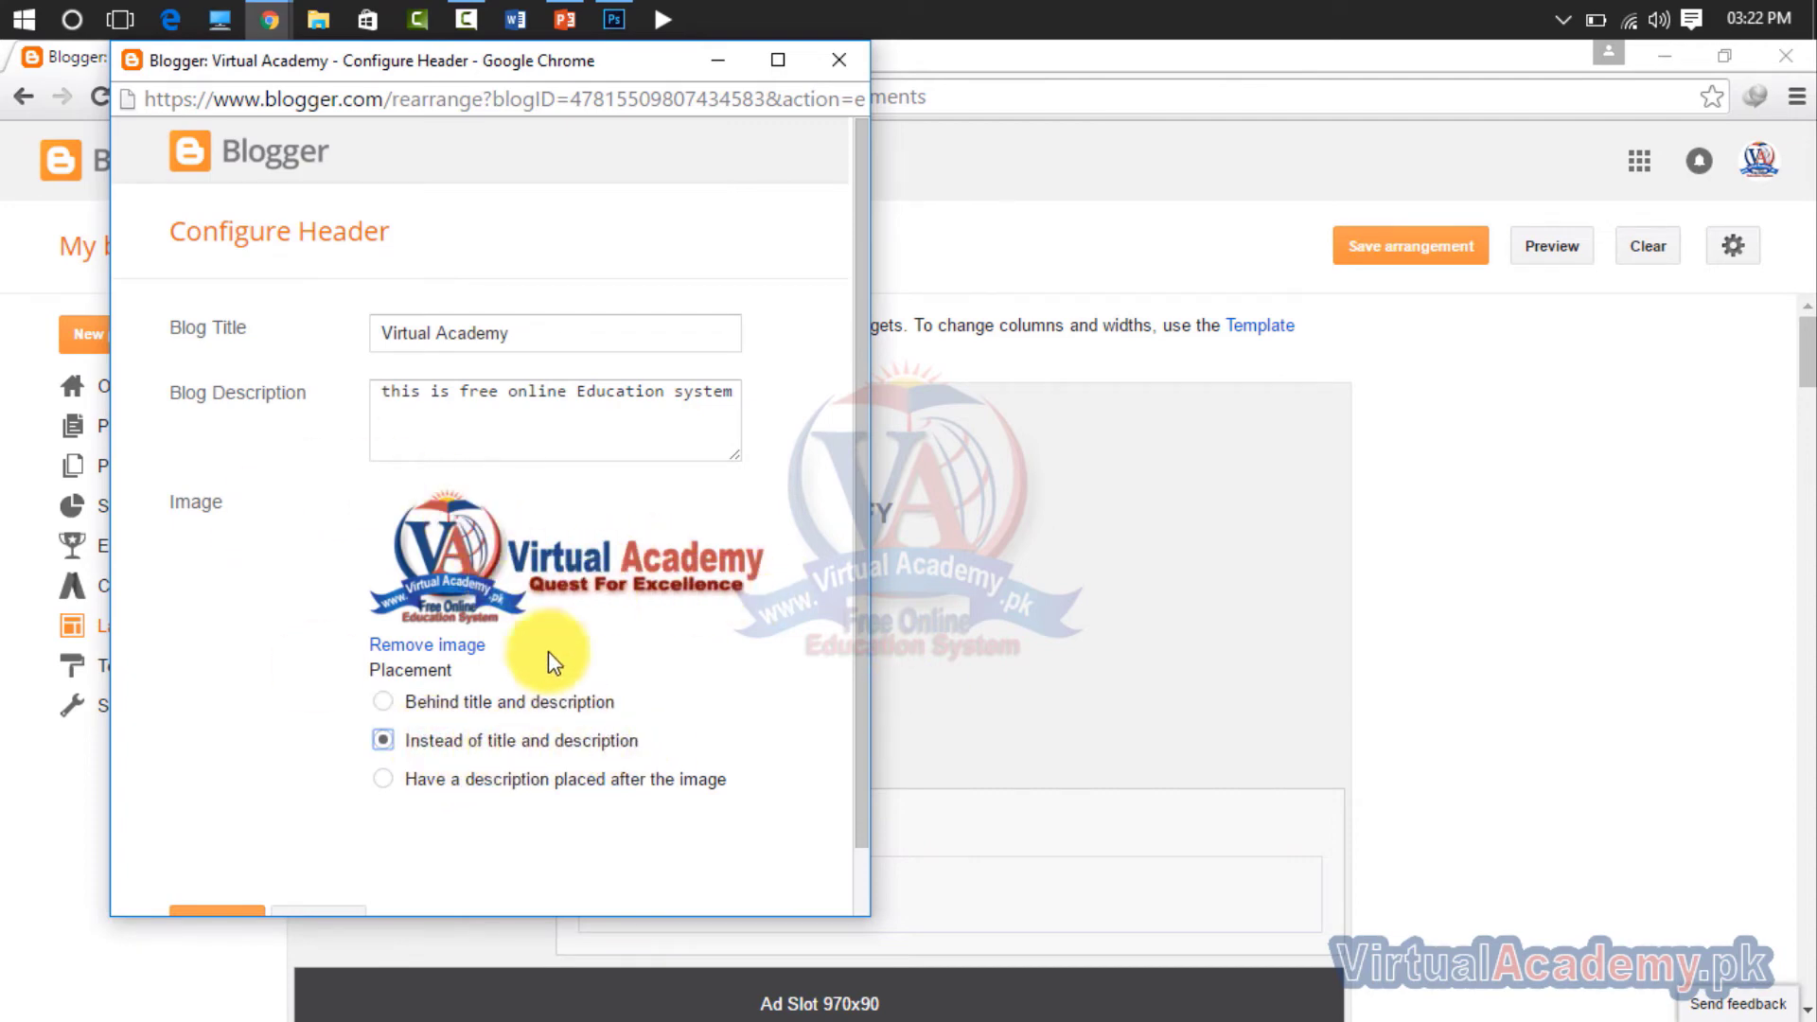
pyautogui.scroll(-2, 304, 881)
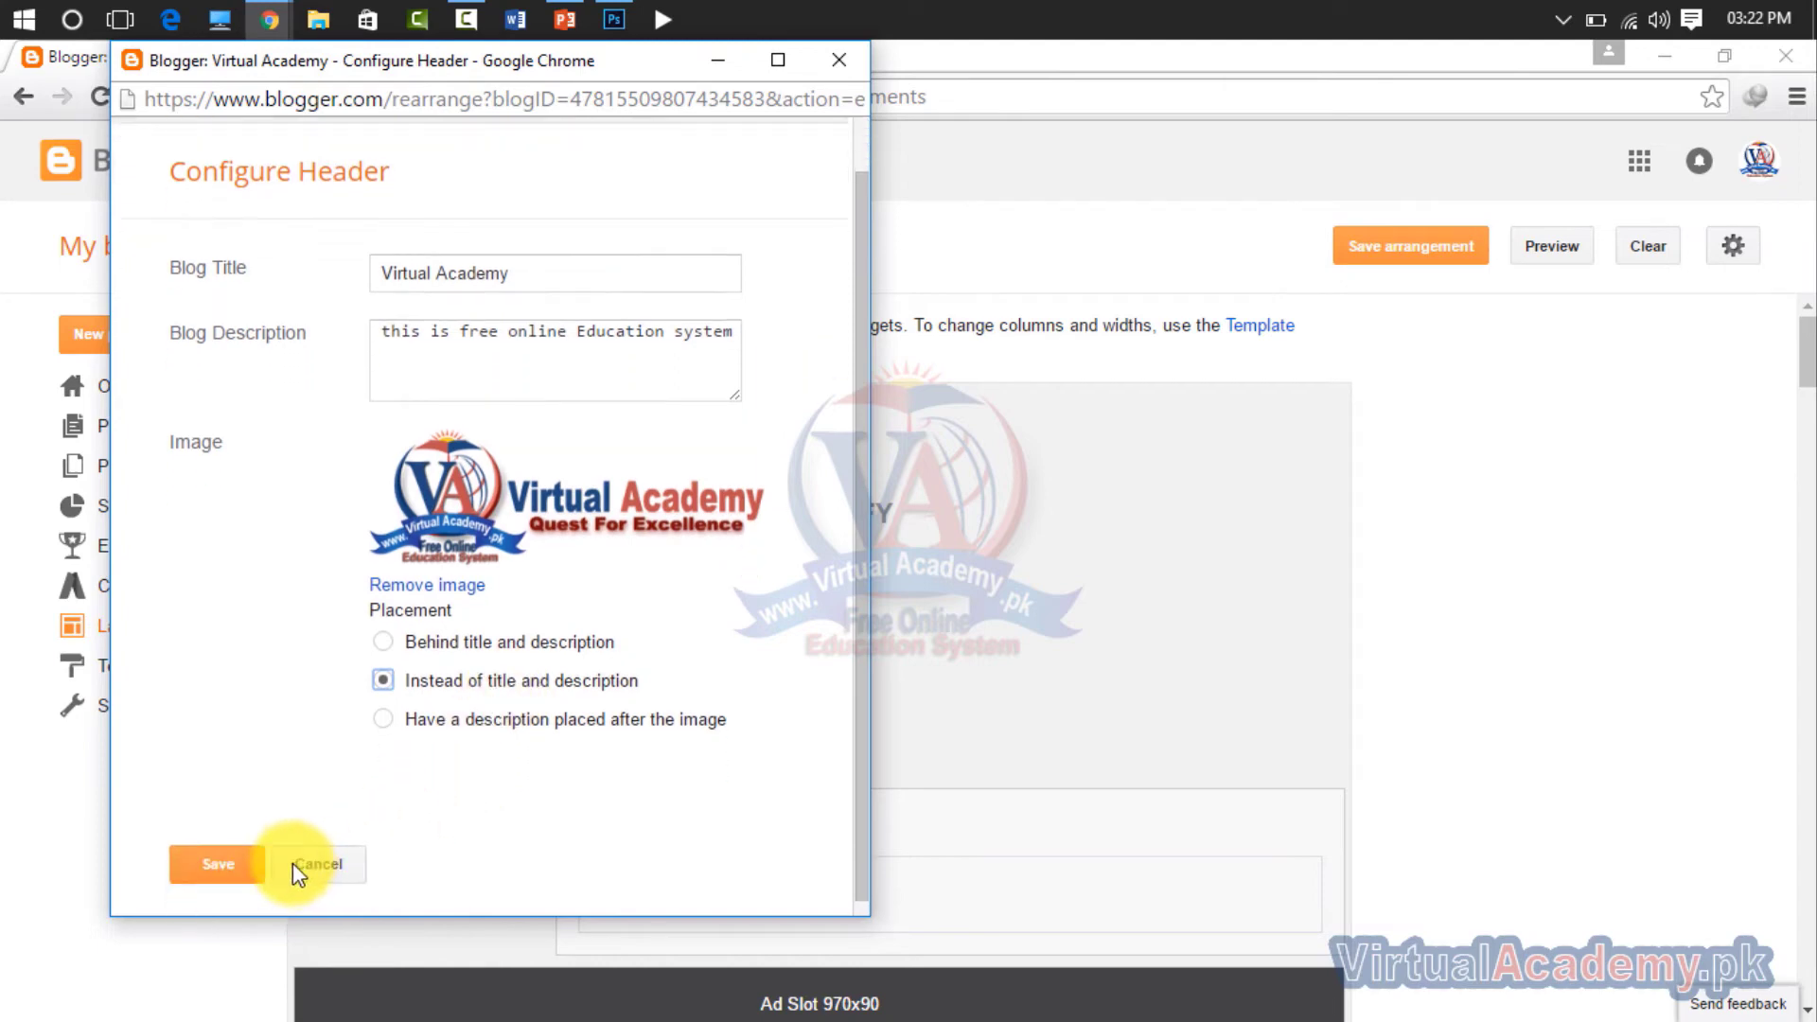
pyautogui.click(217, 852)
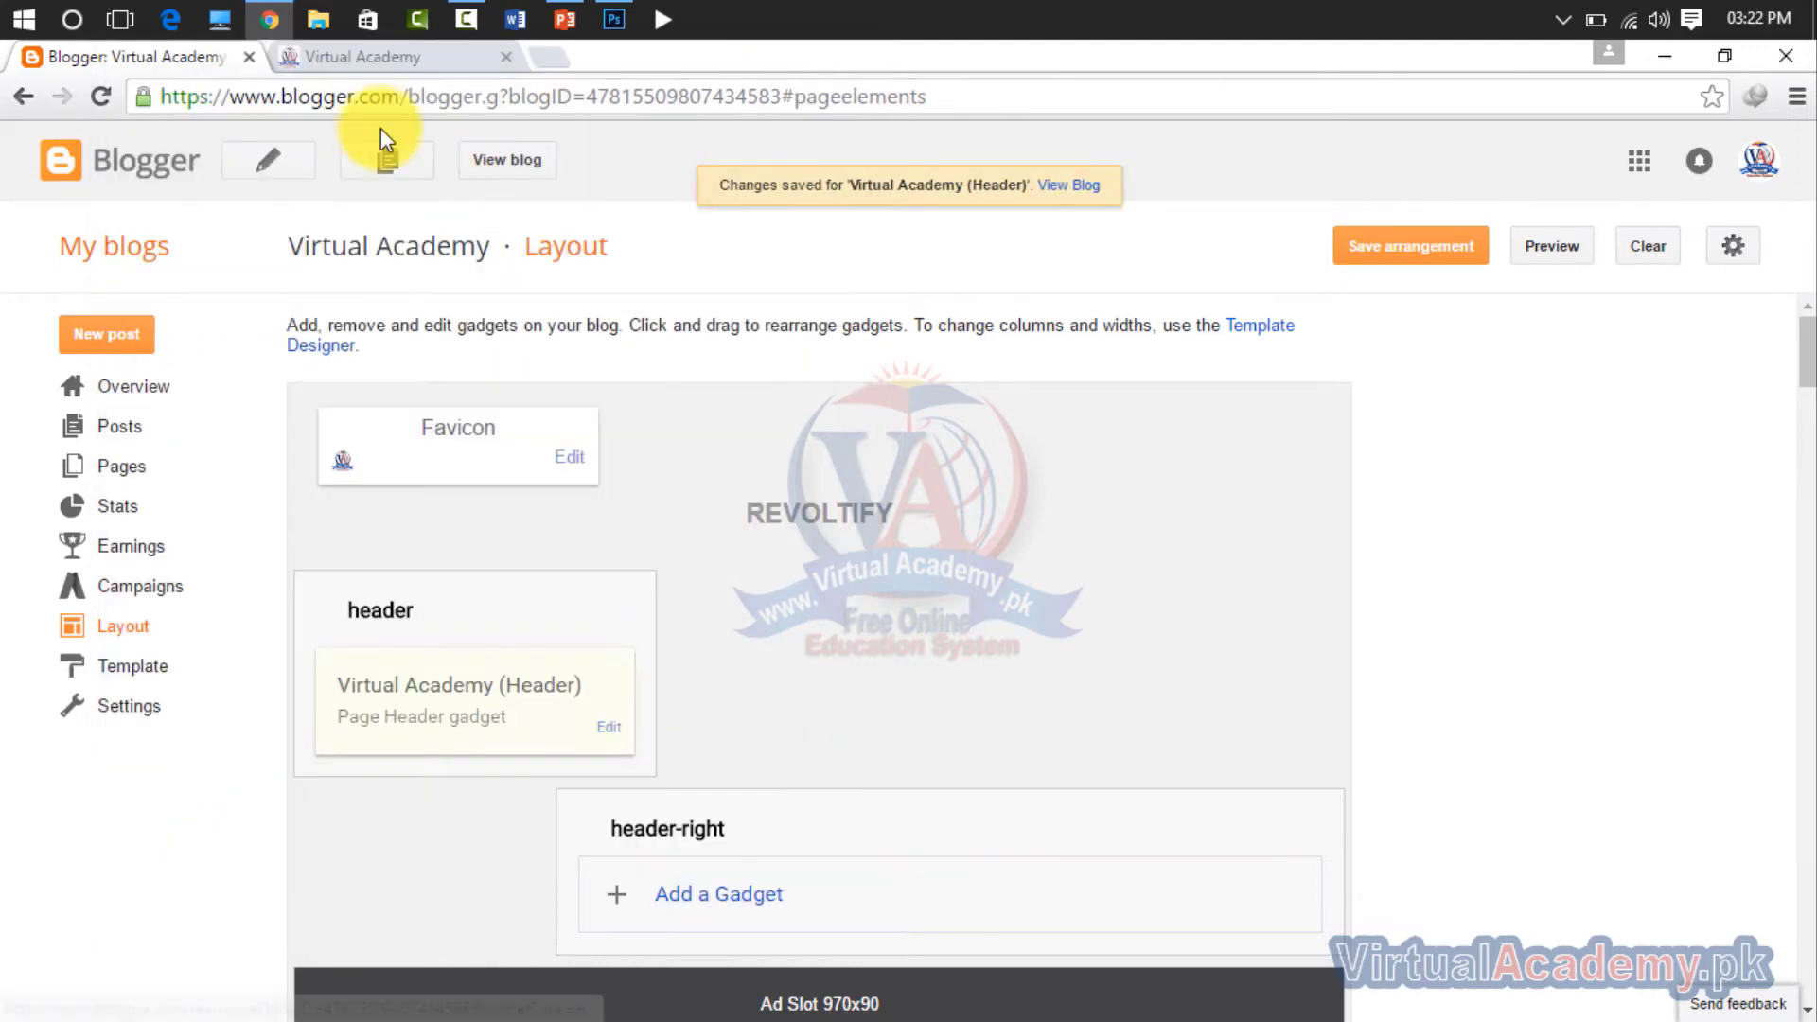
# Step: View the blog to check how the logo looks in place of the title, and return to the layout
pyautogui.click(543, 169)
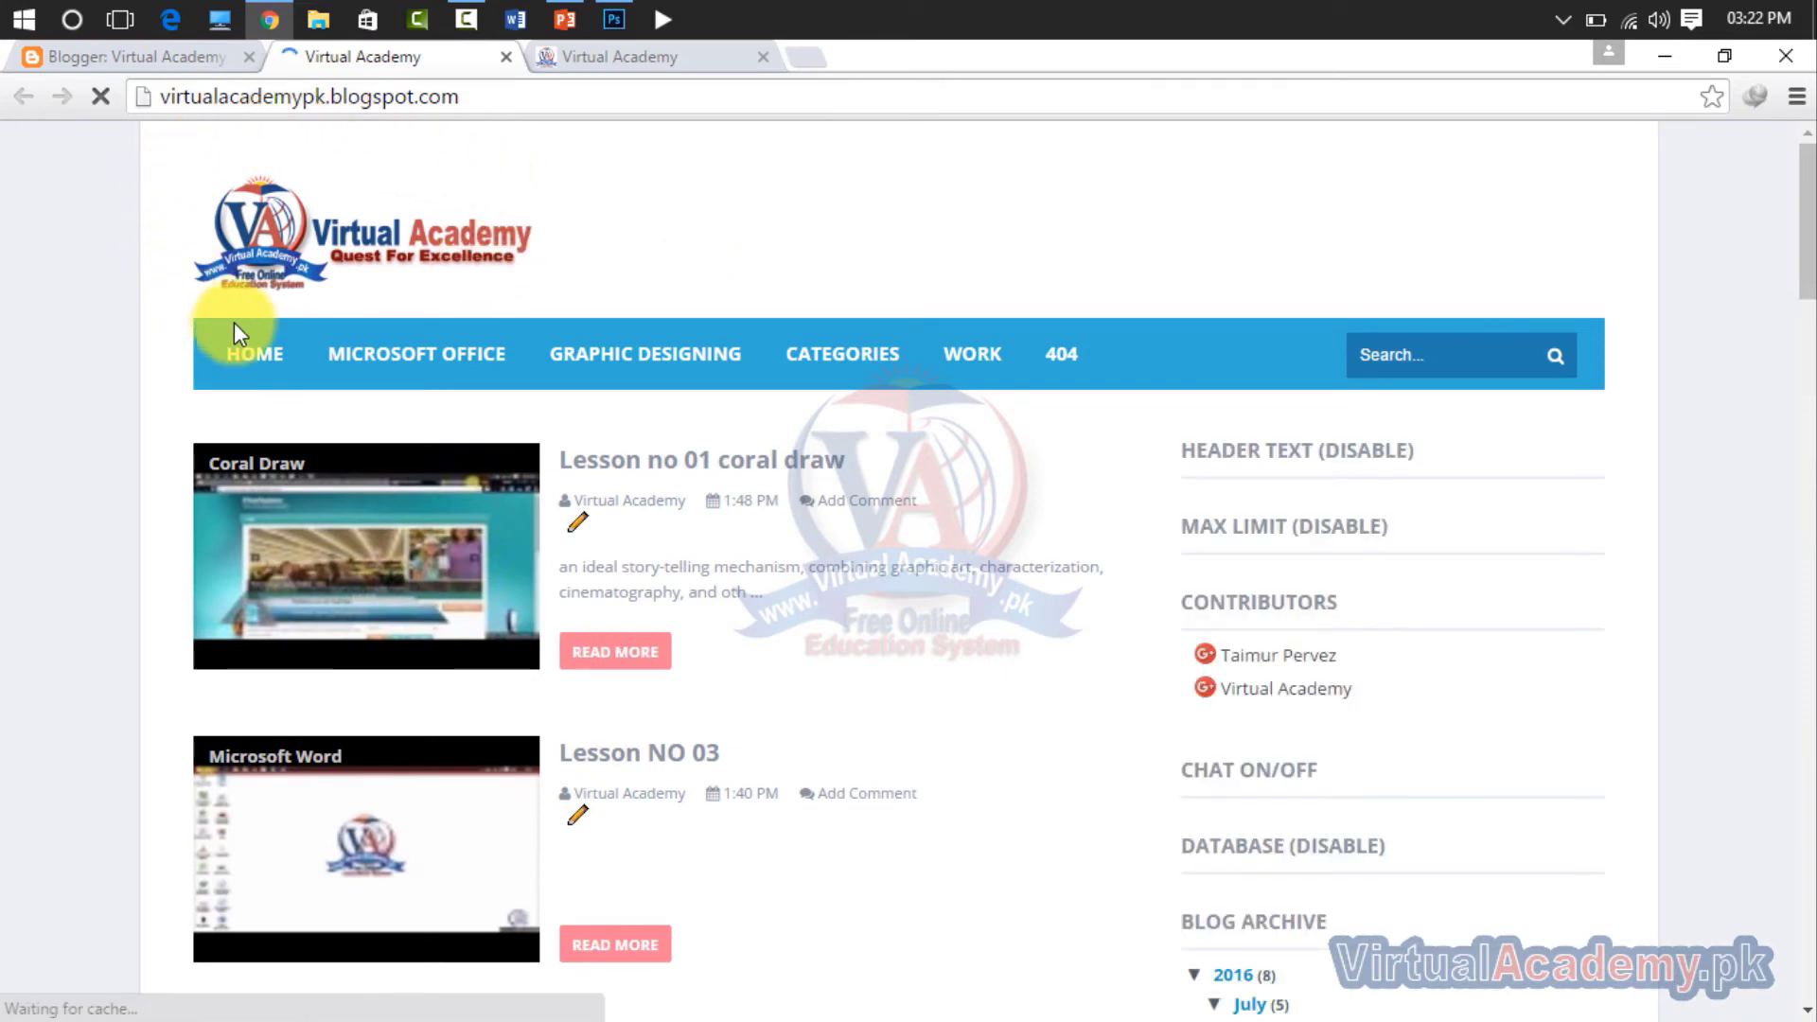
pyautogui.moveTo(486, 341)
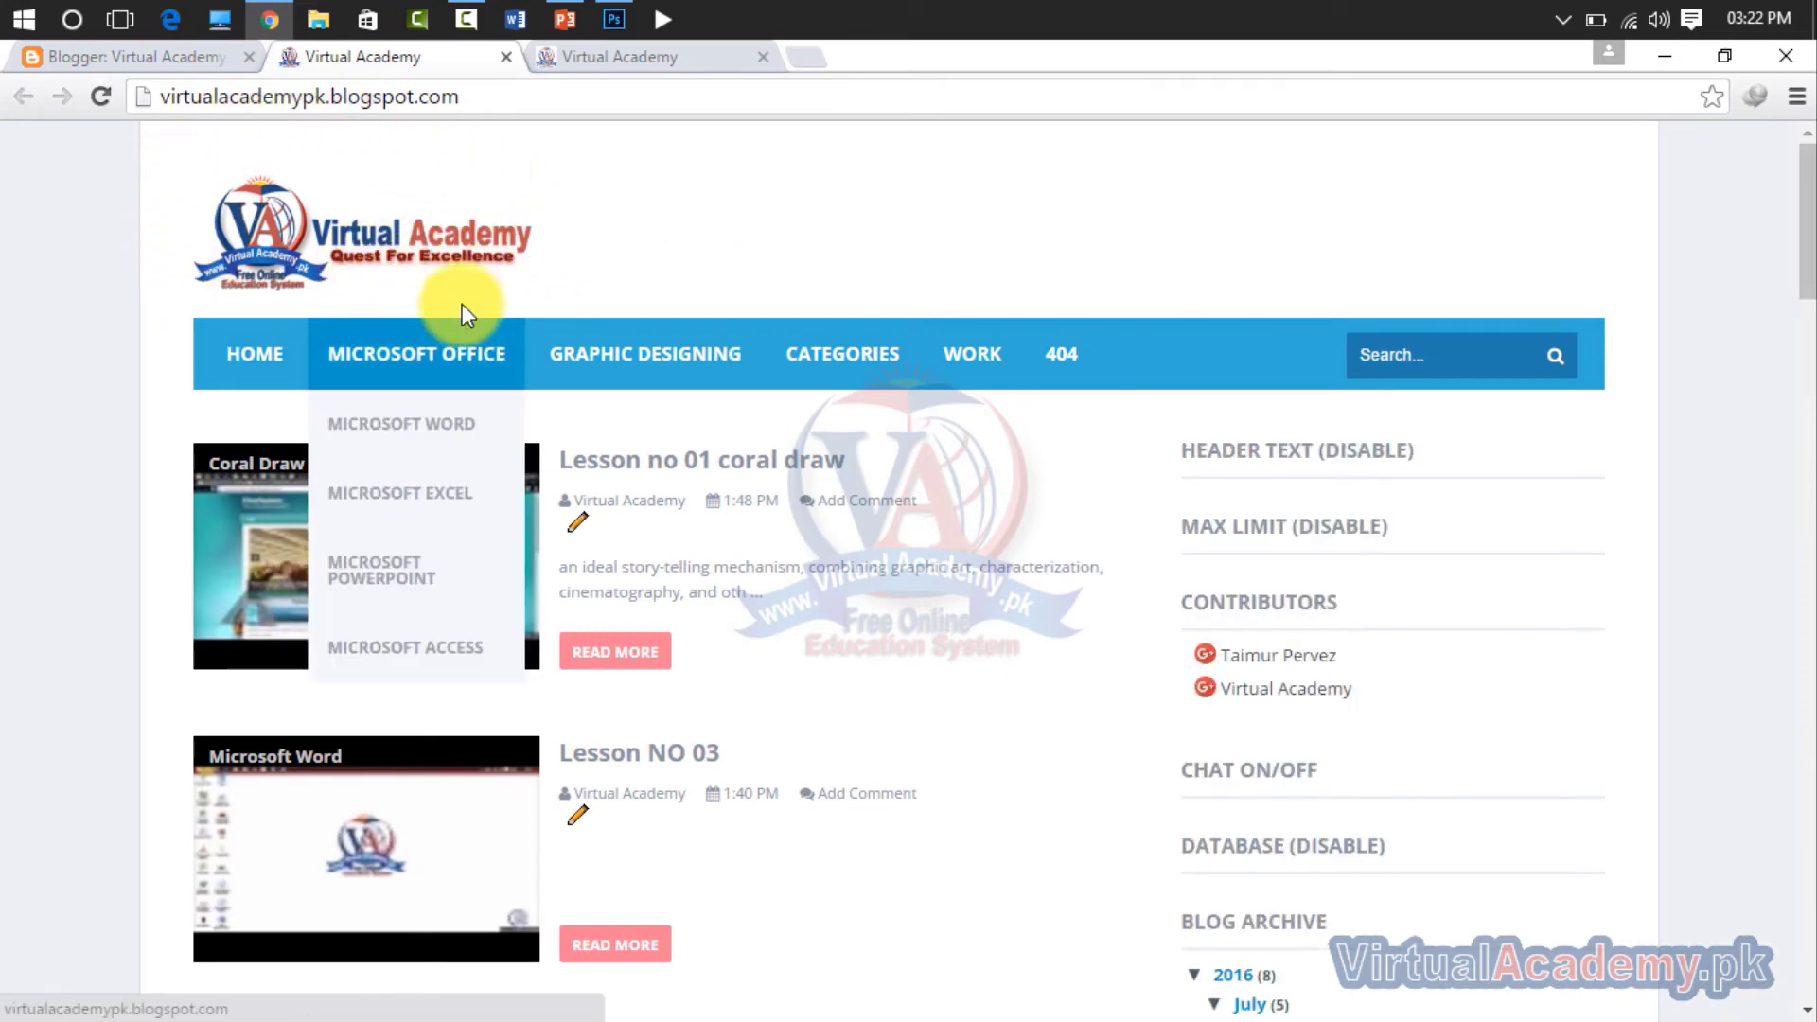
pyautogui.click(194, 56)
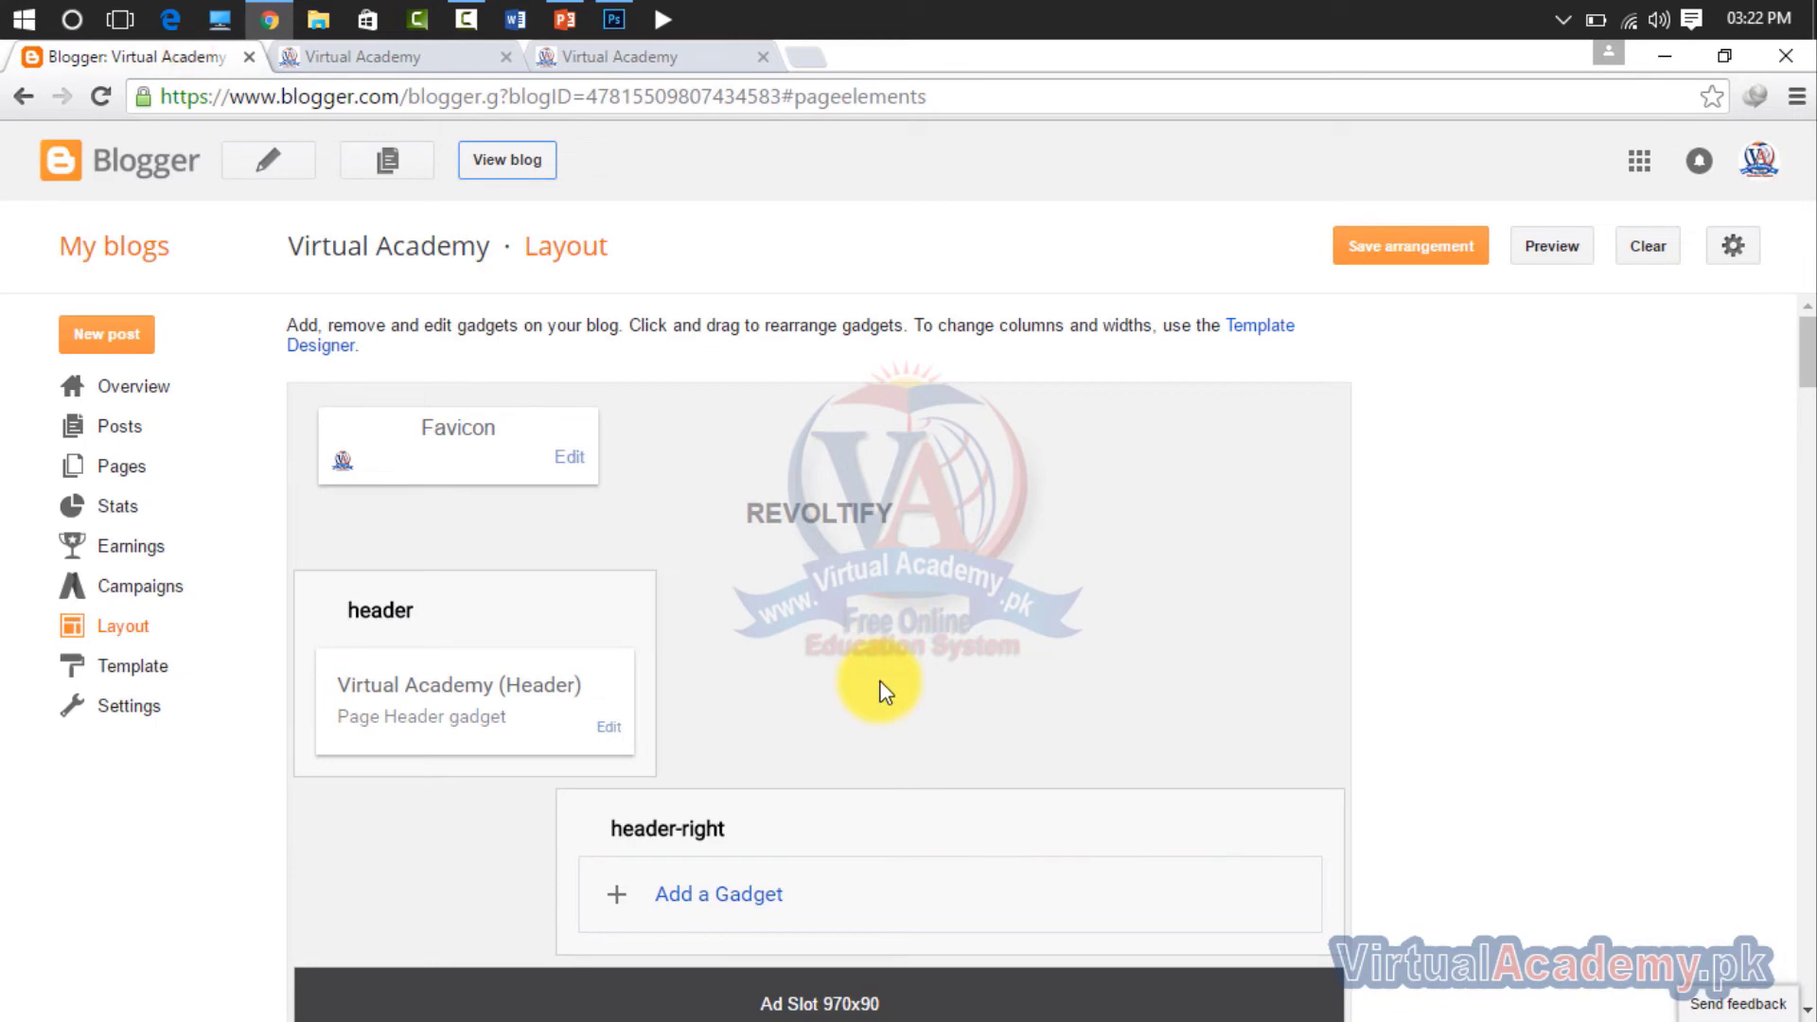
# Step: Set the header to "Have a description placed after the image", save it and check the result on the blog
pyautogui.scroll(-1, 880, 689)
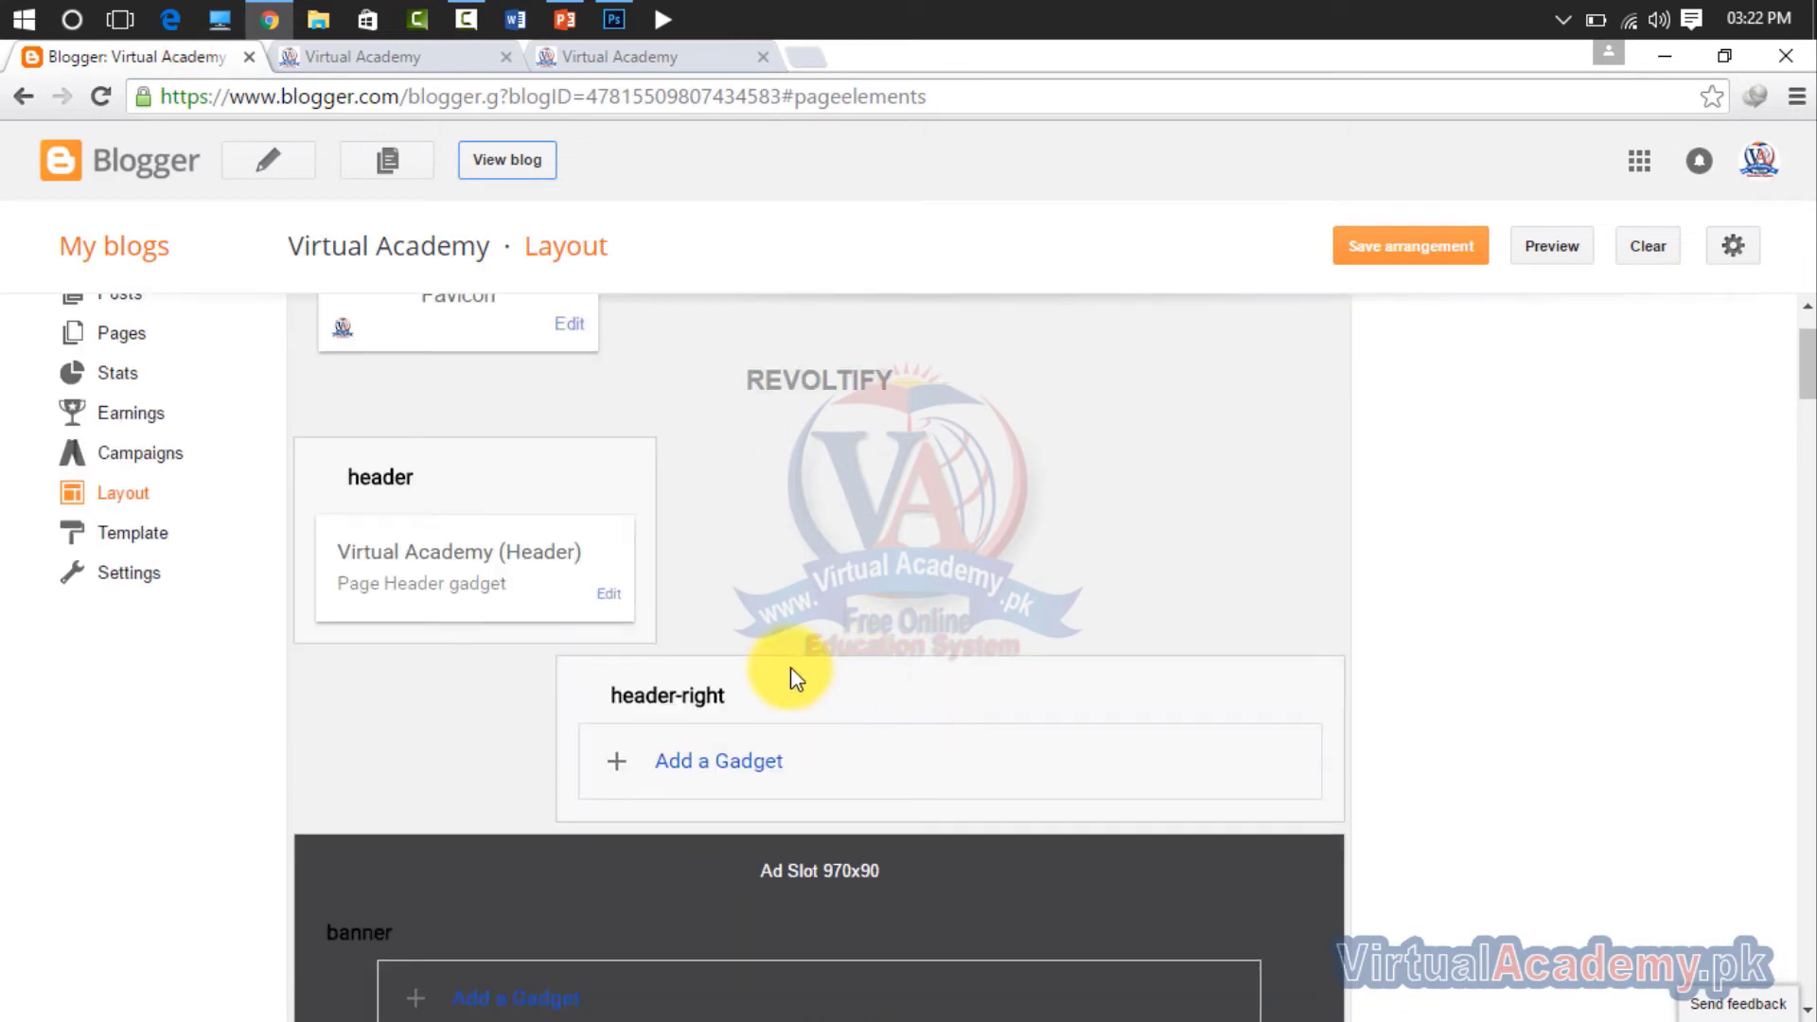
pyautogui.click(608, 595)
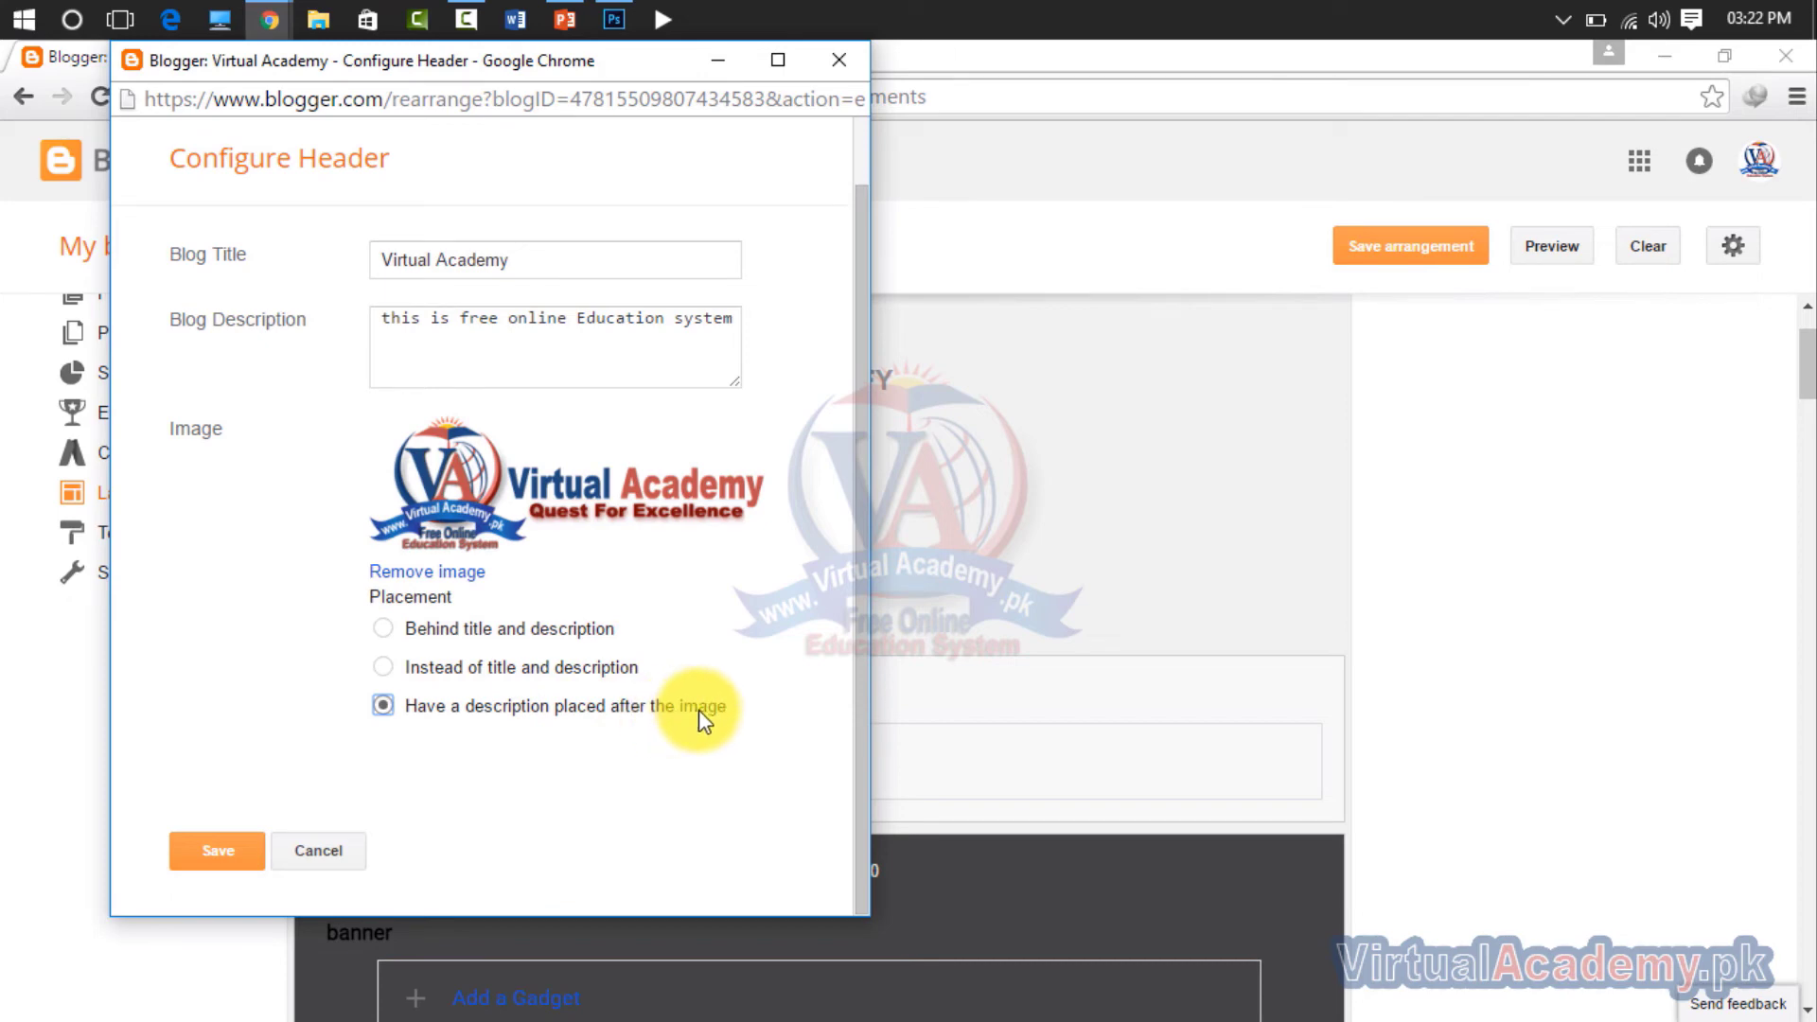
pyautogui.click(236, 857)
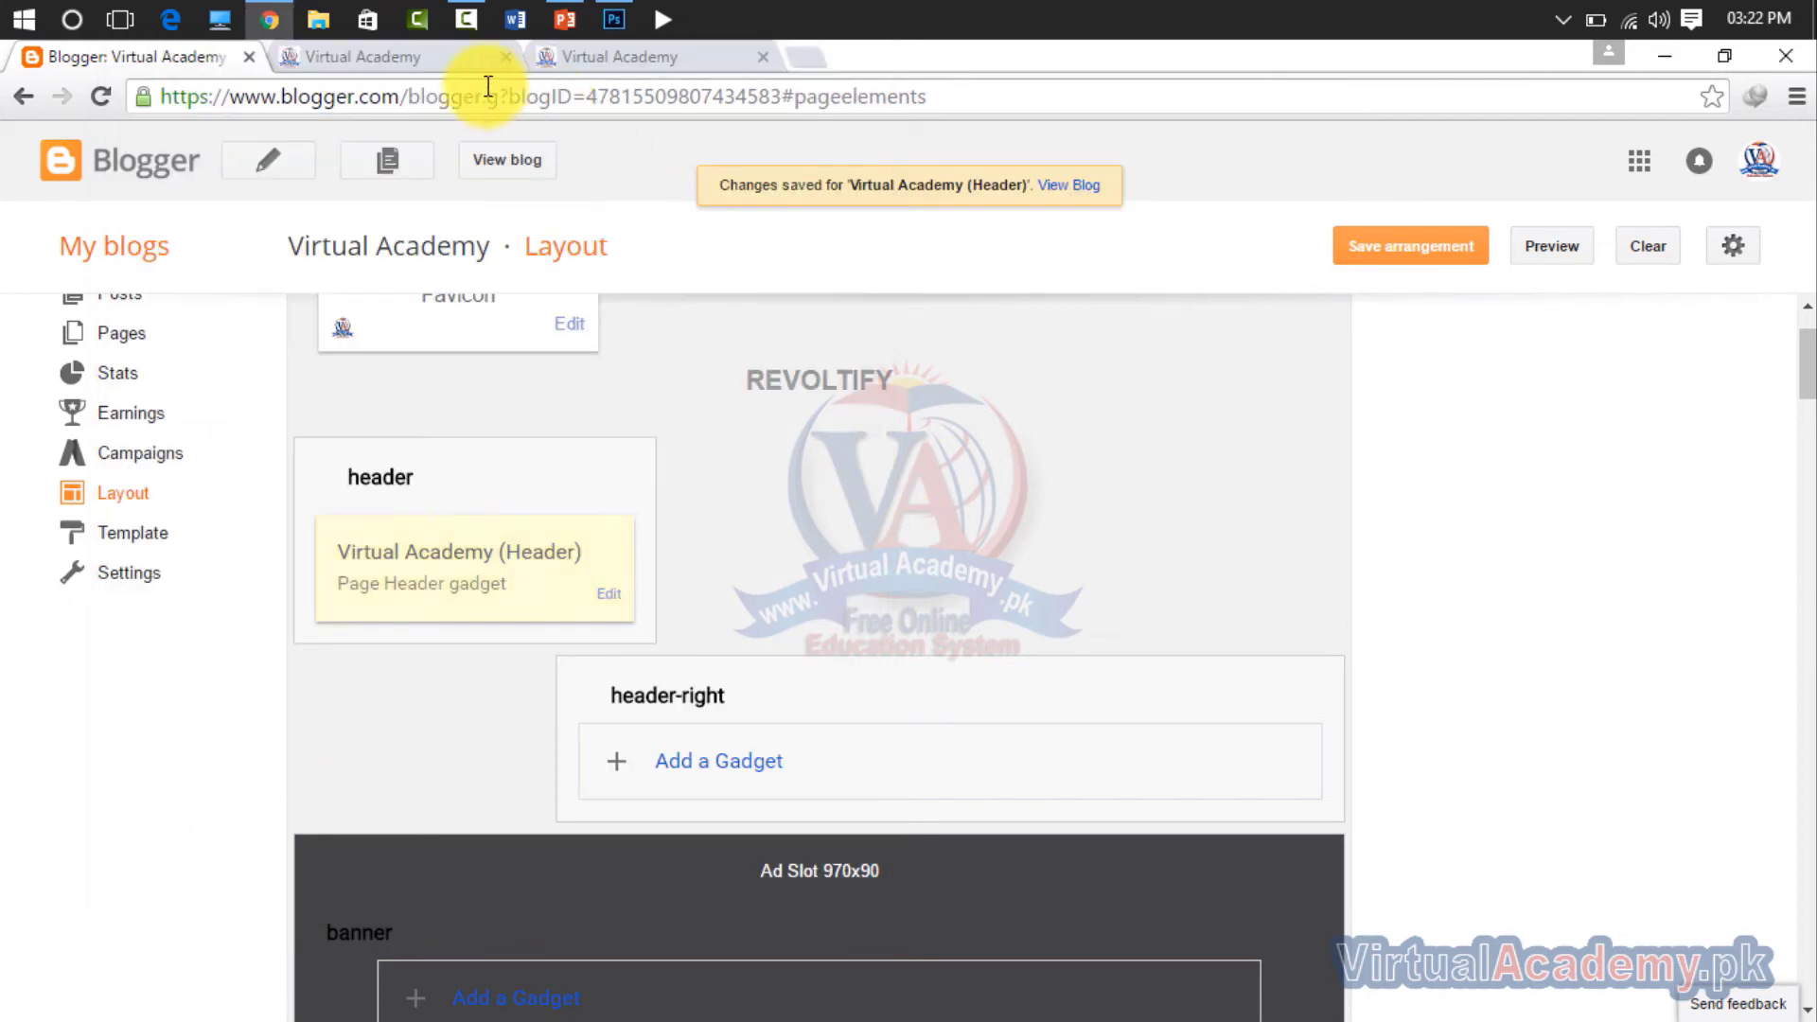
pyautogui.click(508, 163)
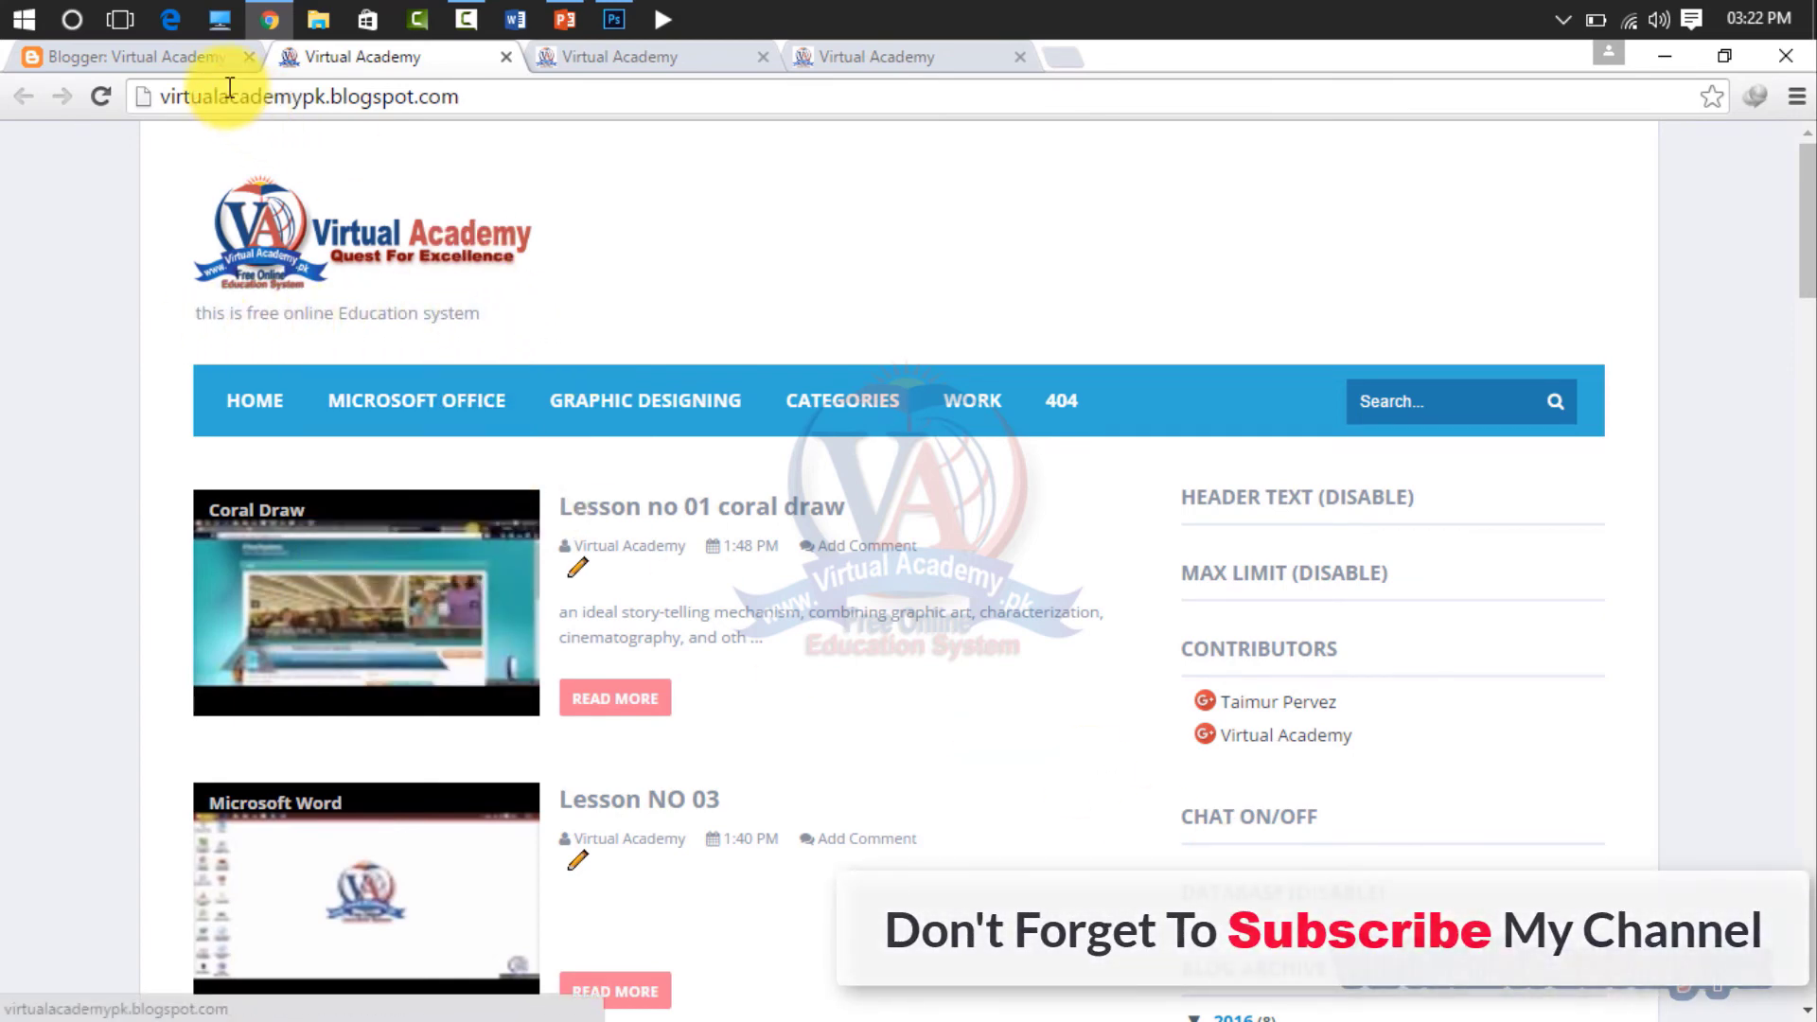
pyautogui.click(176, 56)
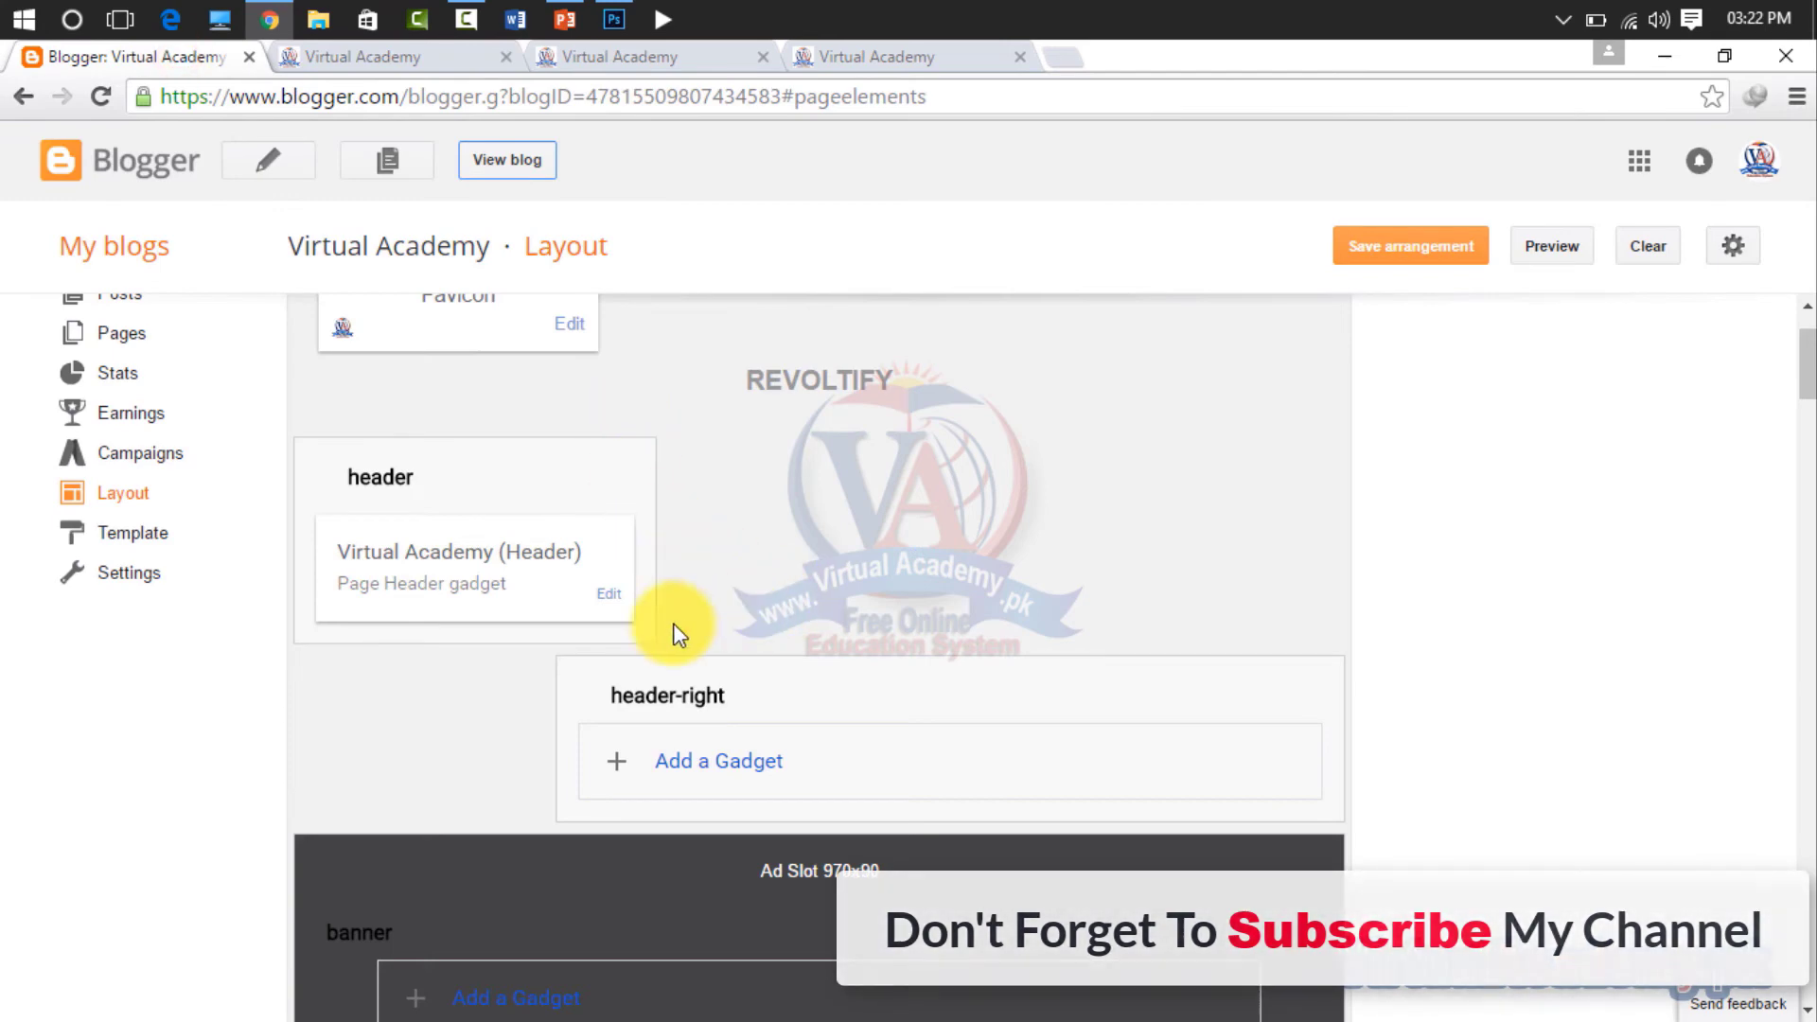
# Step: Switch the header image placement back to "Instead of title and description" and save the header
pyautogui.click(613, 594)
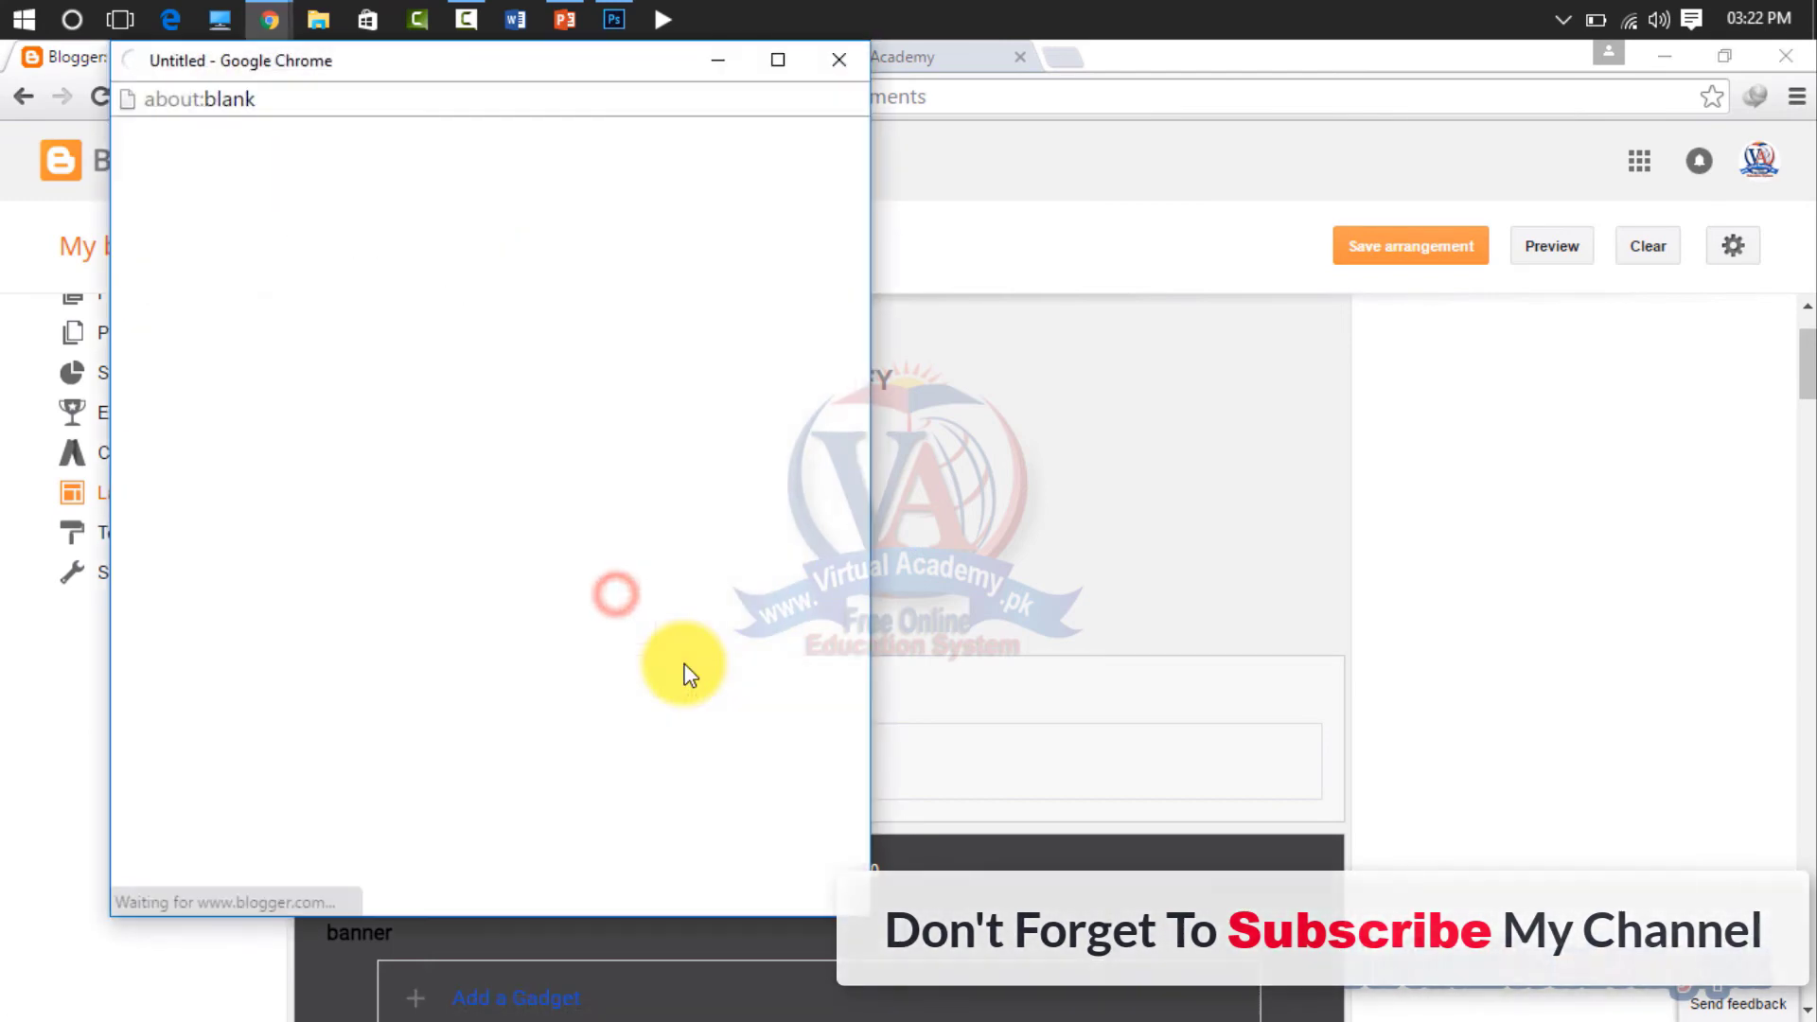
pyautogui.click(408, 739)
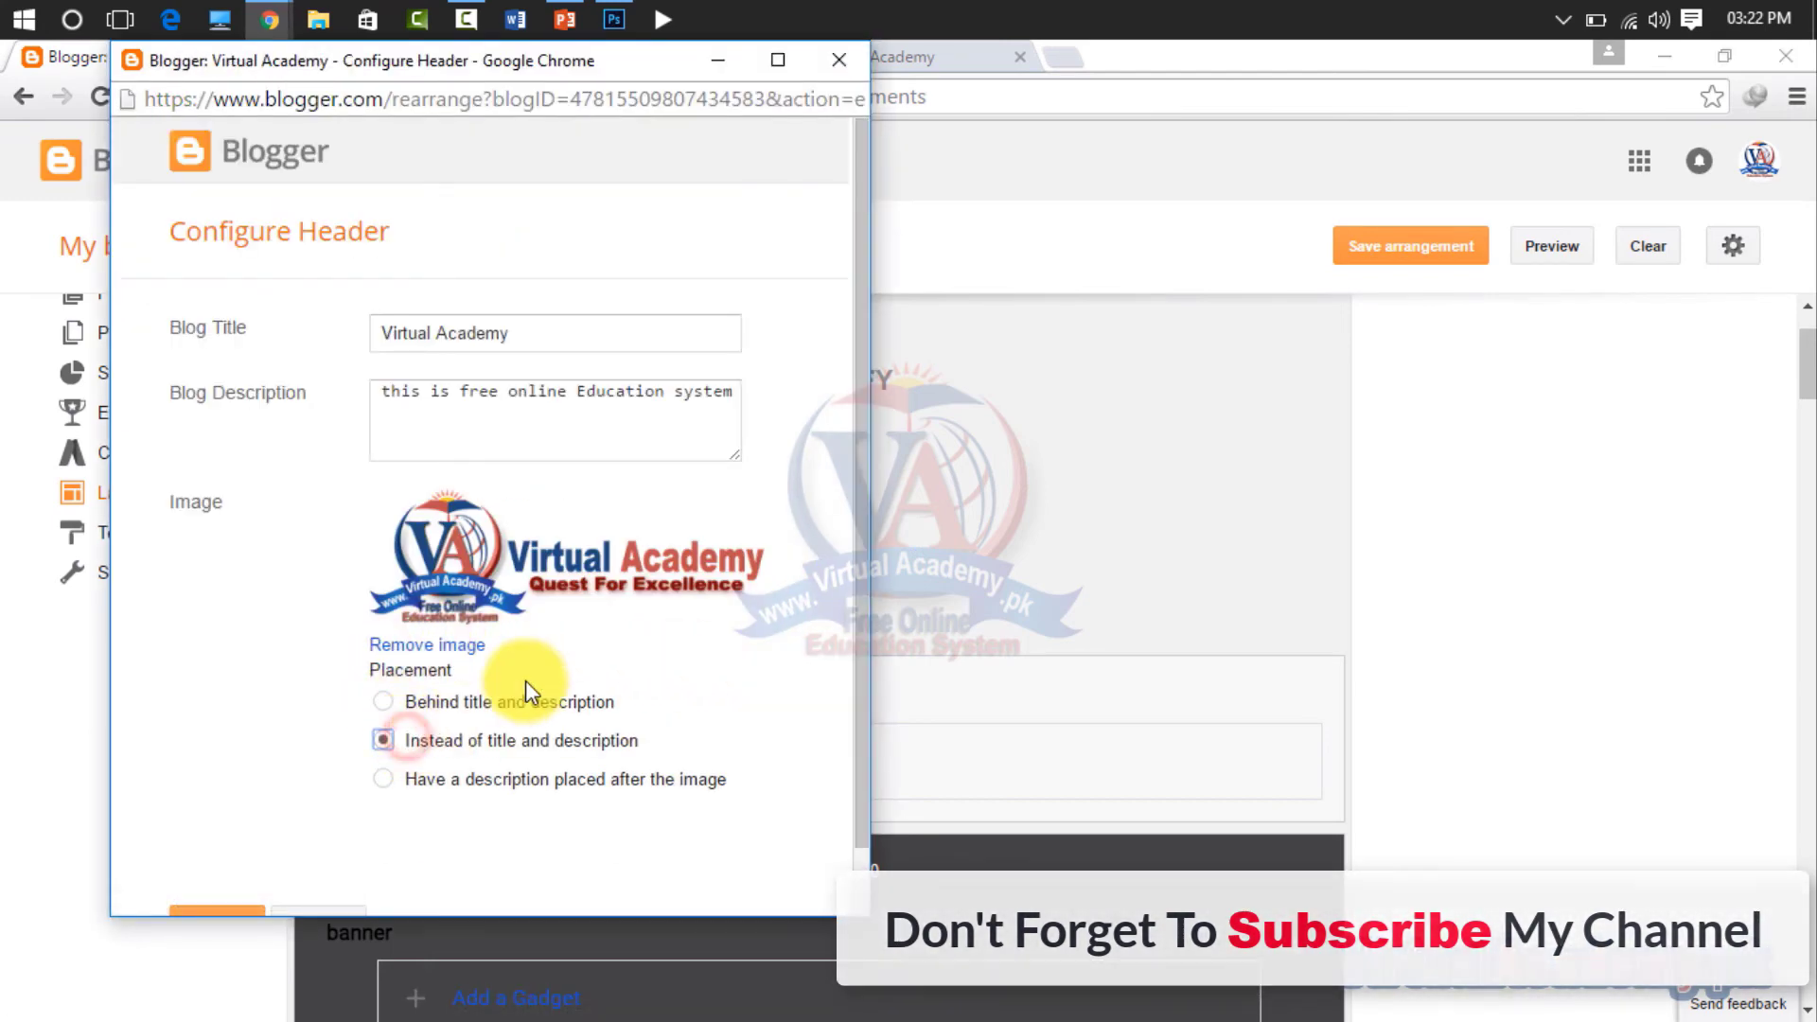
pyautogui.scroll(-1, 527, 691)
pyautogui.click(241, 848)
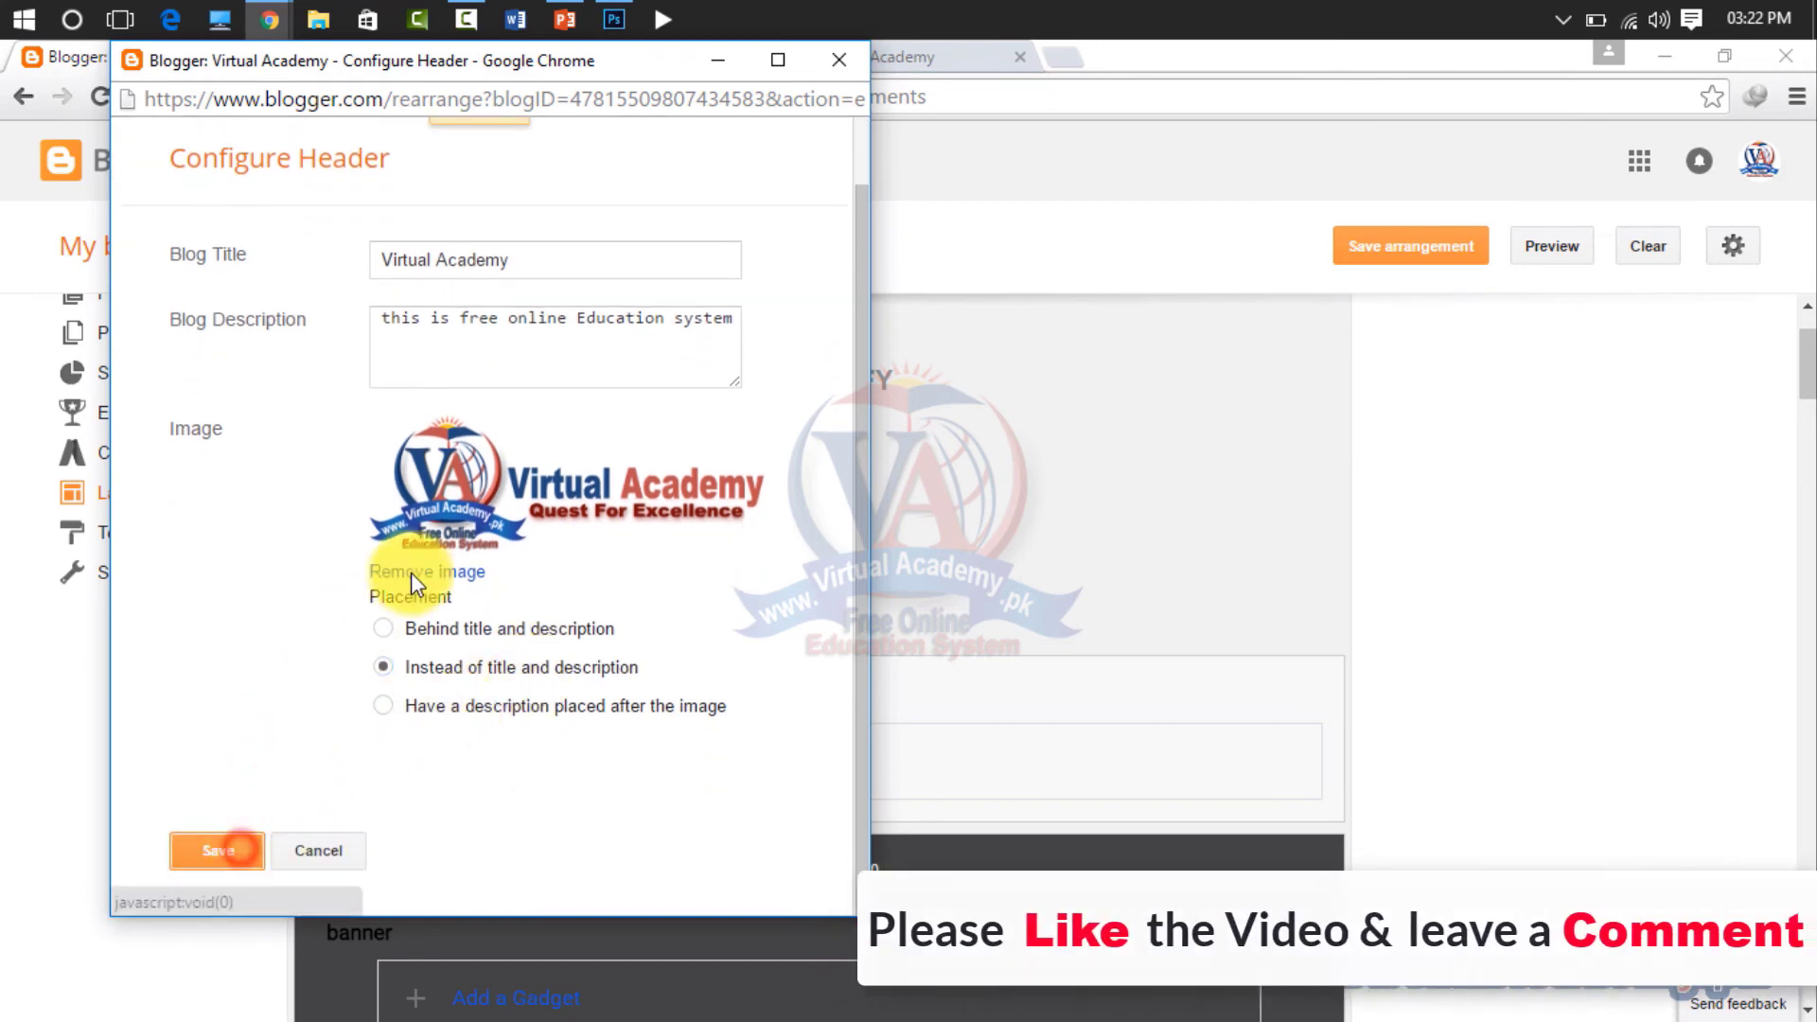